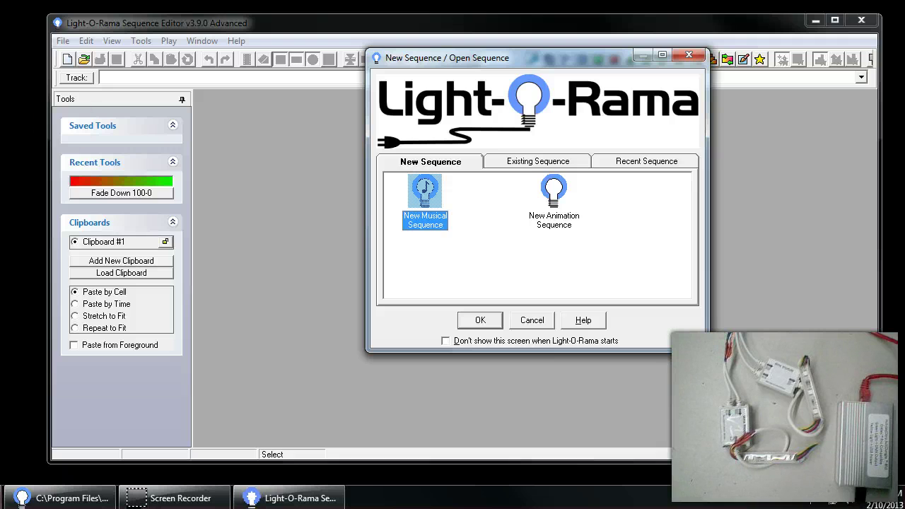
Create a new animation sequence with the default animation options
{"action": "left_click", "coordinate": [553, 193]}
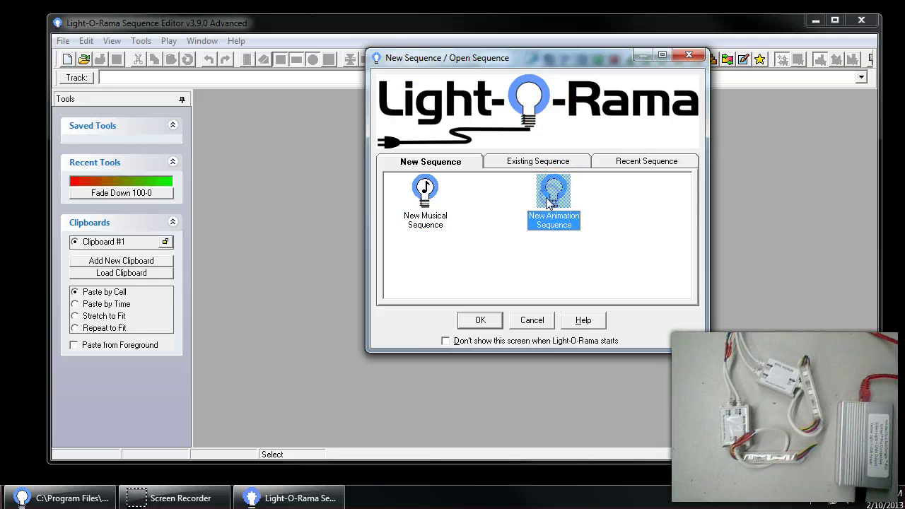
{"action": "left_click", "coordinate": [484, 321]}
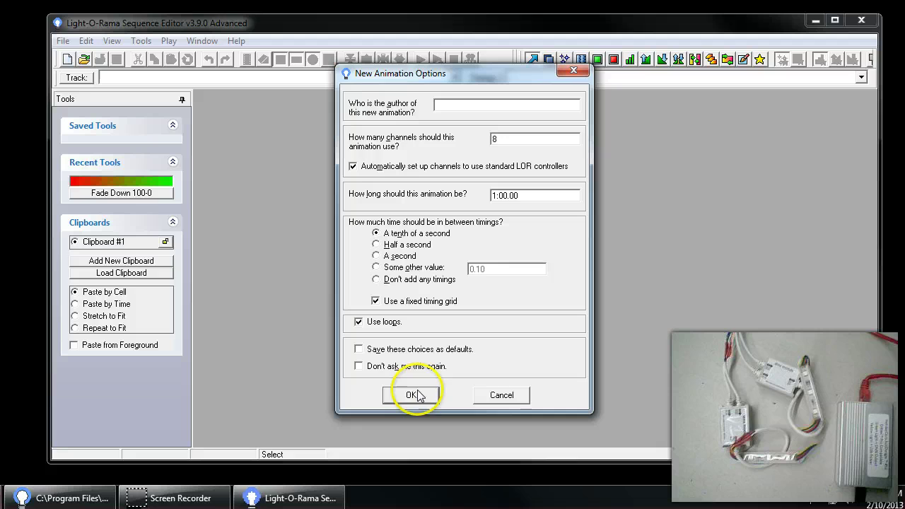
{"action": "left_click", "coordinate": [417, 396]}
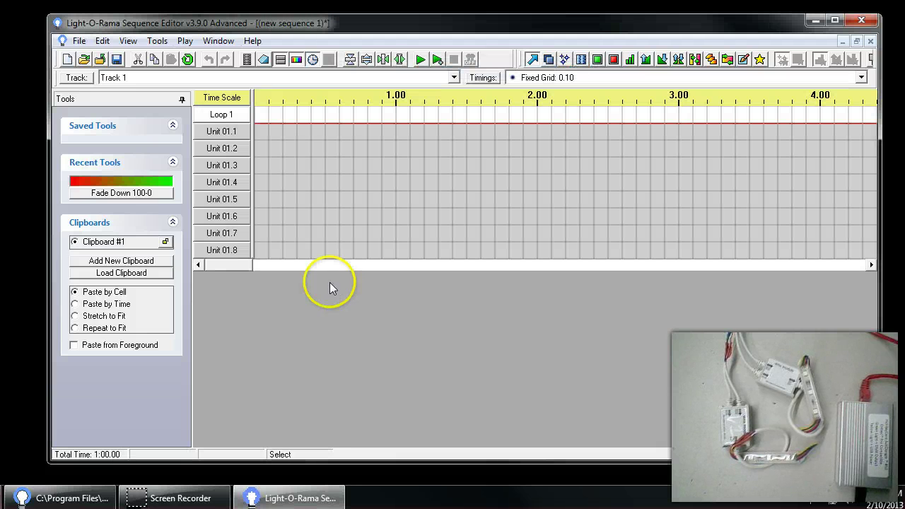
Review Unit 01.1's channel settings and close them unchanged
{"action": "double_click", "coordinate": [235, 134]}
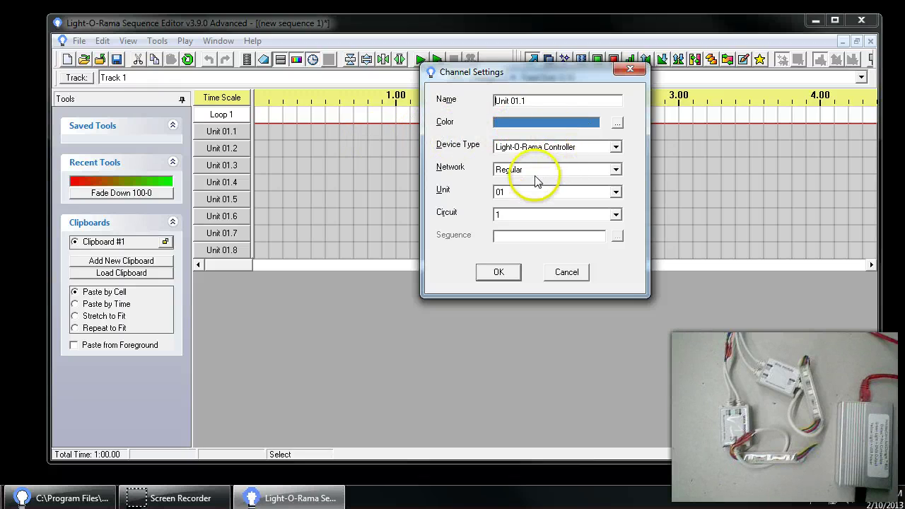
{"action": "left_click", "coordinate": [563, 273]}
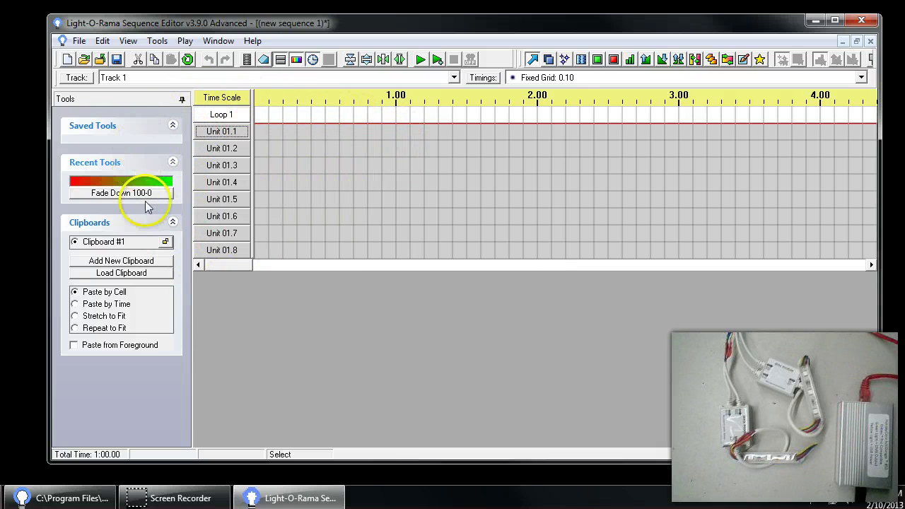
{"action": "left_click", "coordinate": [104, 41]}
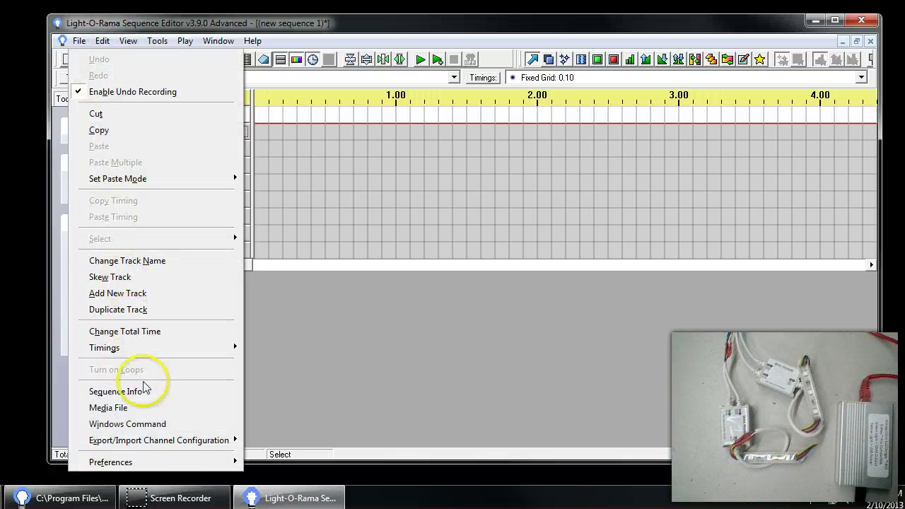
In network preferences, try COM 3 for the LOR port, then set it back to (None)
{"action": "mouse_move", "coordinate": [154, 462]}
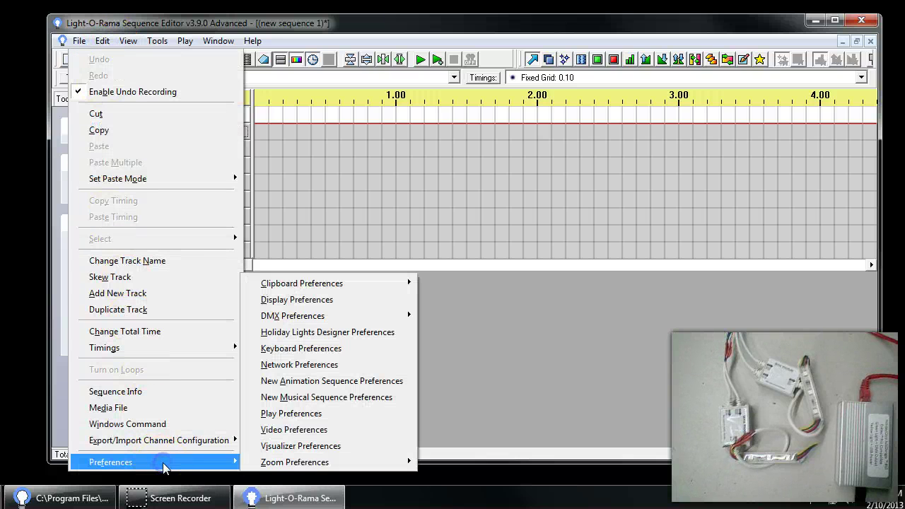
{"action": "left_click", "coordinate": [315, 363]}
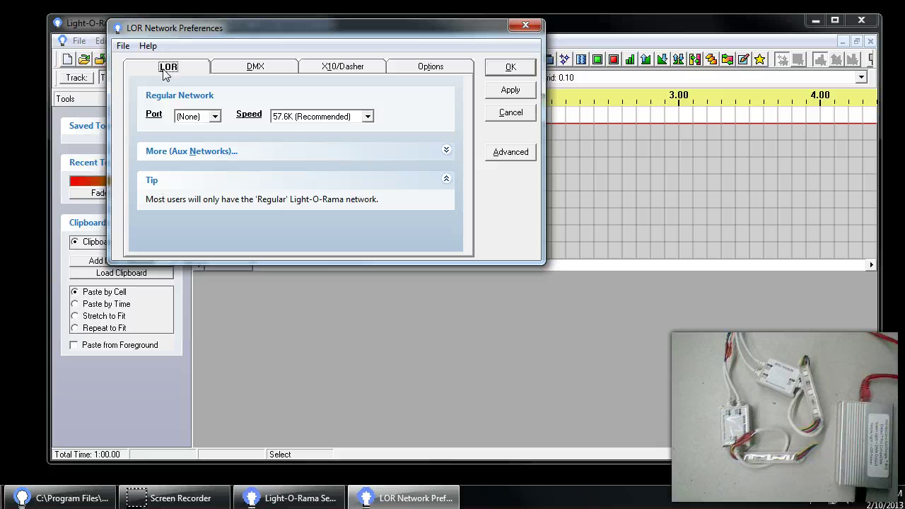
{"action": "left_click", "coordinate": [216, 117]}
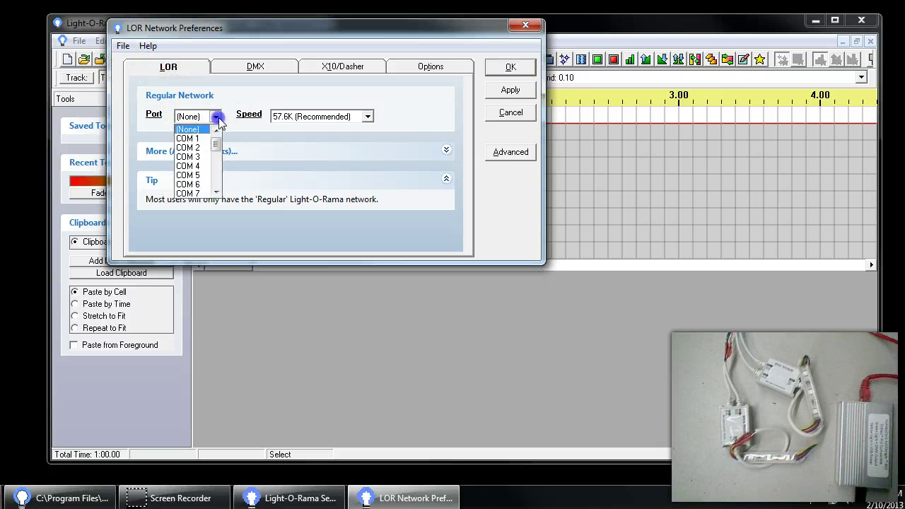
{"action": "left_click", "coordinate": [203, 157]}
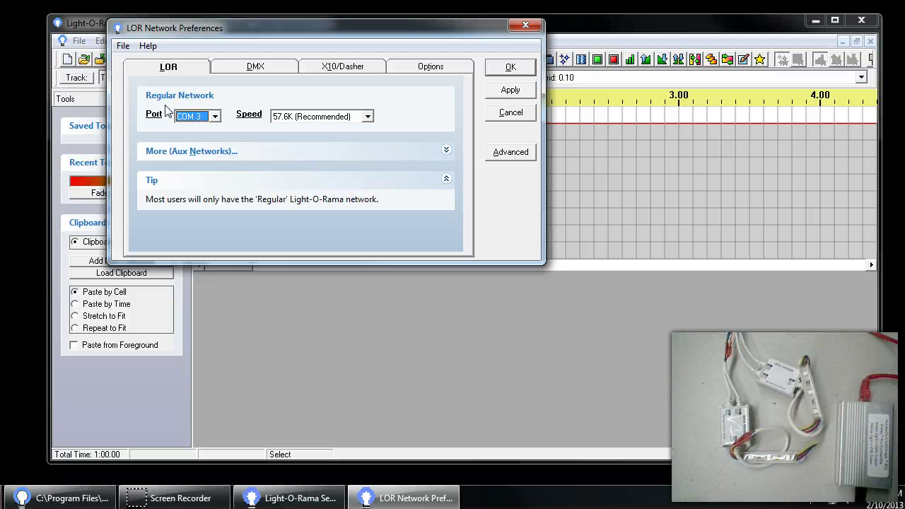
{"action": "left_click", "coordinate": [213, 116]}
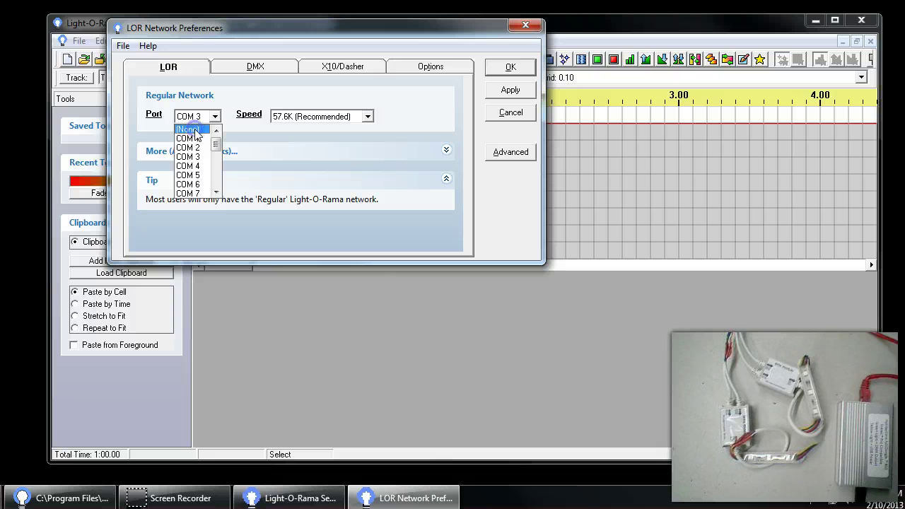
{"action": "left_click", "coordinate": [189, 130]}
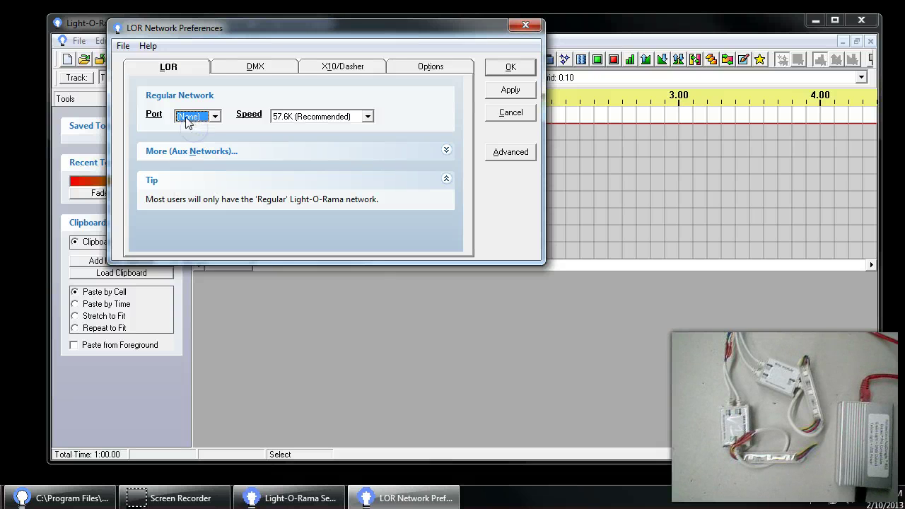
Set DMX Universe 1 to the ENTTEPRO adapter with the ENTTEC DMX USB Pro protocol
{"action": "left_click", "coordinate": [248, 67]}
{"action": "left_click", "coordinate": [239, 116]}
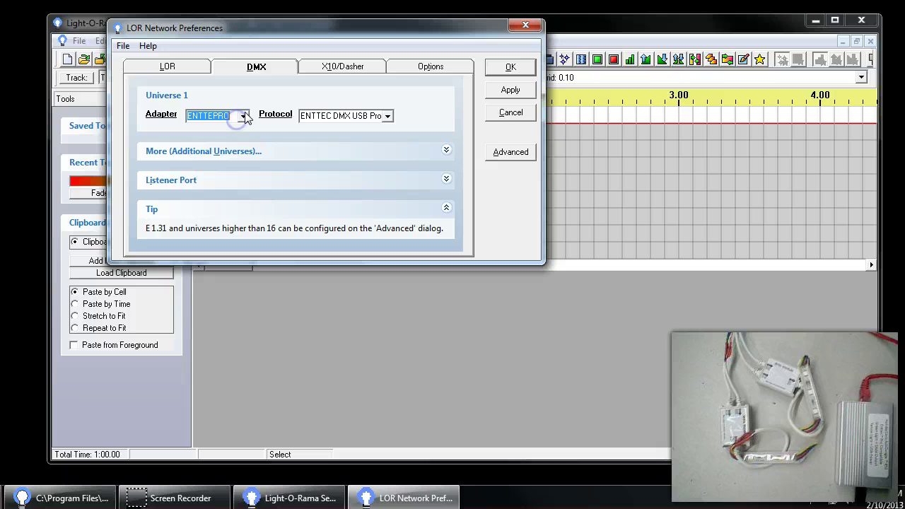
{"action": "left_click", "coordinate": [243, 116]}
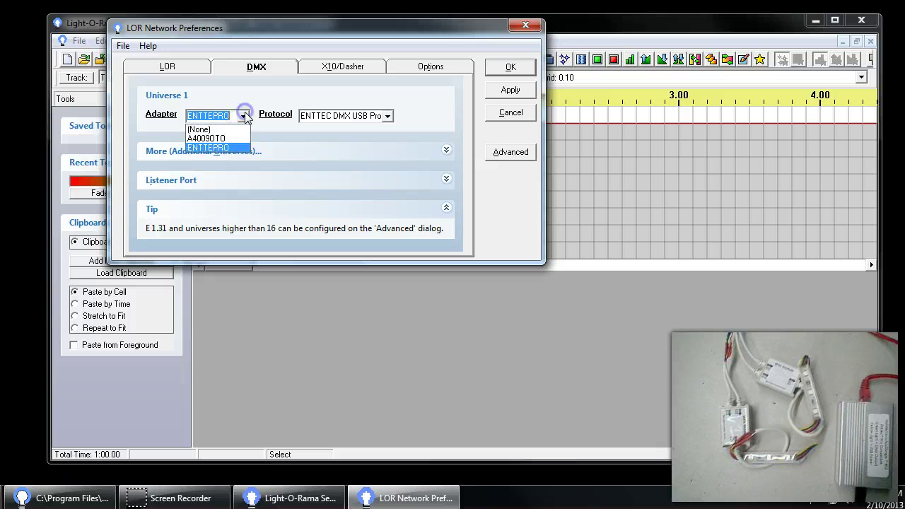
{"action": "left_click", "coordinate": [219, 149]}
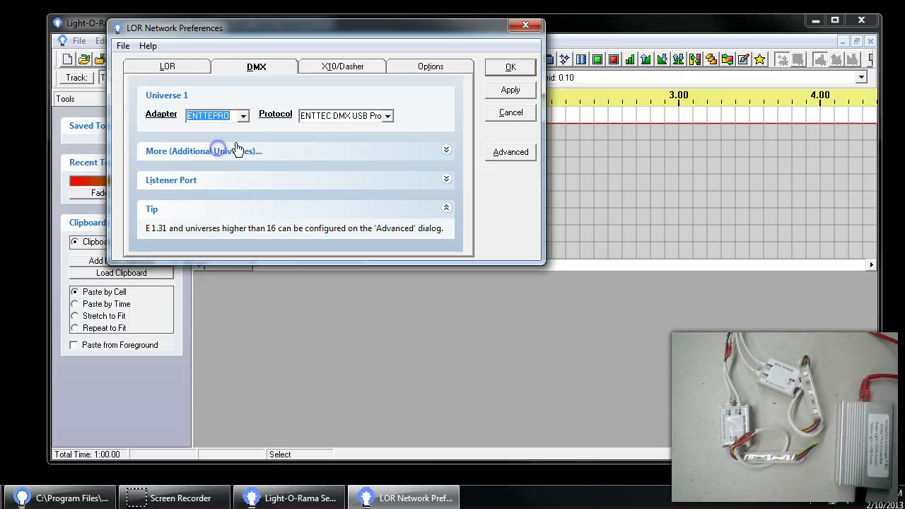
{"action": "left_click", "coordinate": [386, 116]}
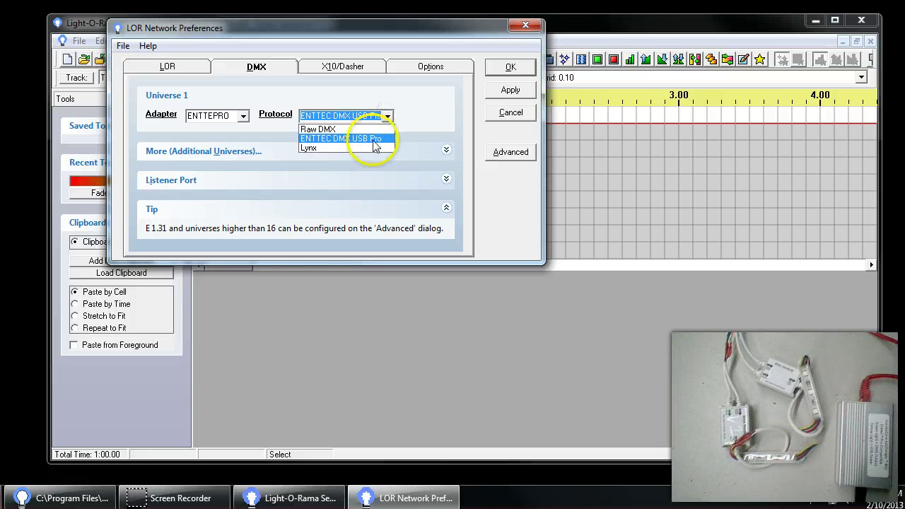
{"action": "left_click", "coordinate": [373, 139]}
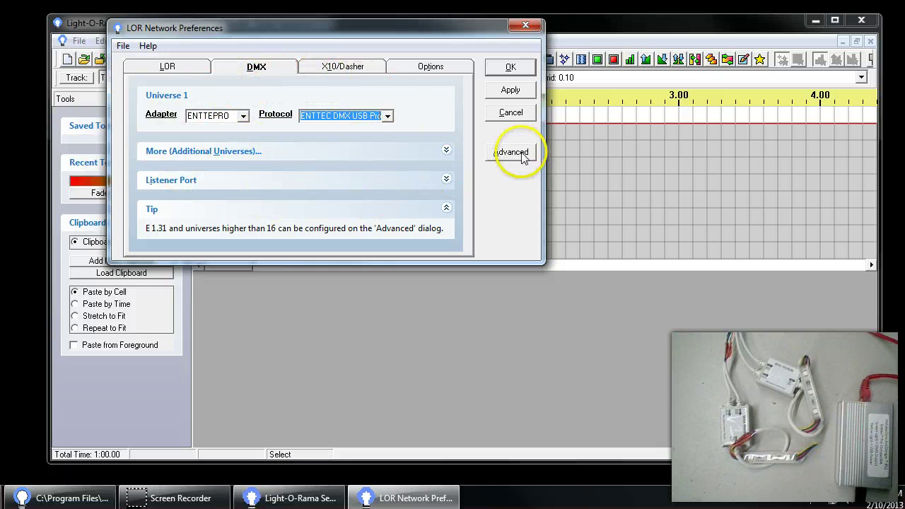
Review Unv 1 (ENTTEPRO, ENTTEC DMX USB Pro) in advanced preferences and save them
{"action": "left_click", "coordinate": [520, 151]}
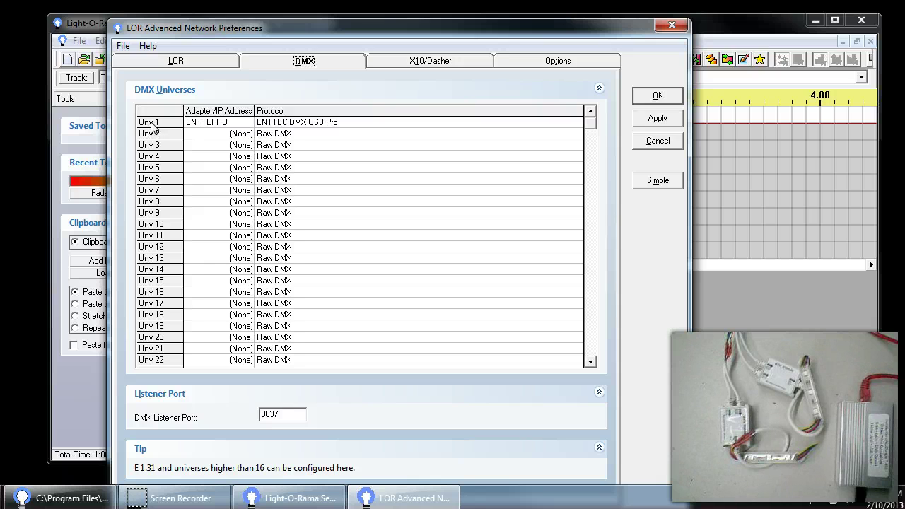
{"action": "left_click", "coordinate": [192, 125]}
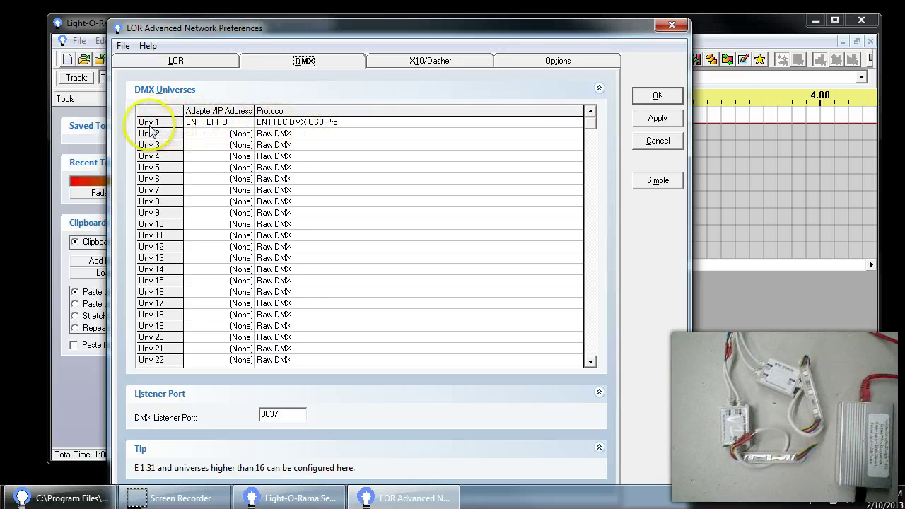
{"action": "double_click", "coordinate": [218, 125]}
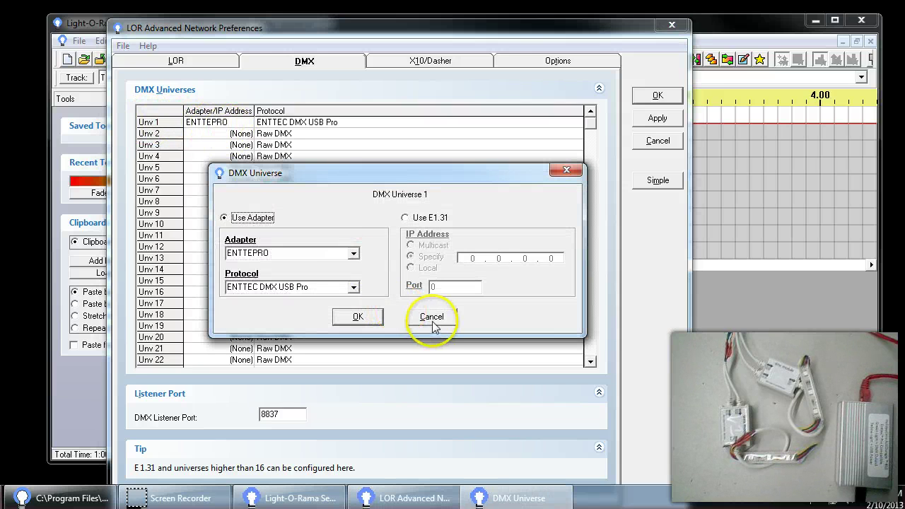
{"action": "left_click", "coordinate": [431, 317]}
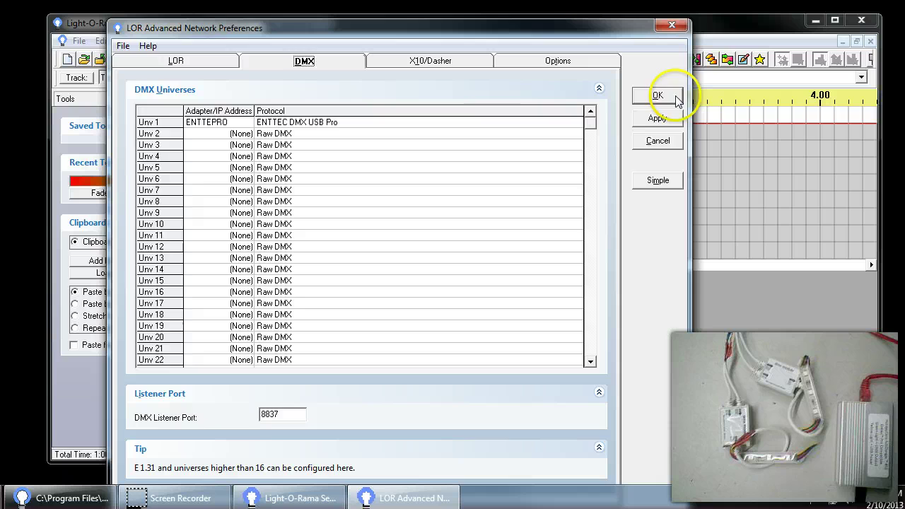
{"action": "left_click", "coordinate": [669, 98]}
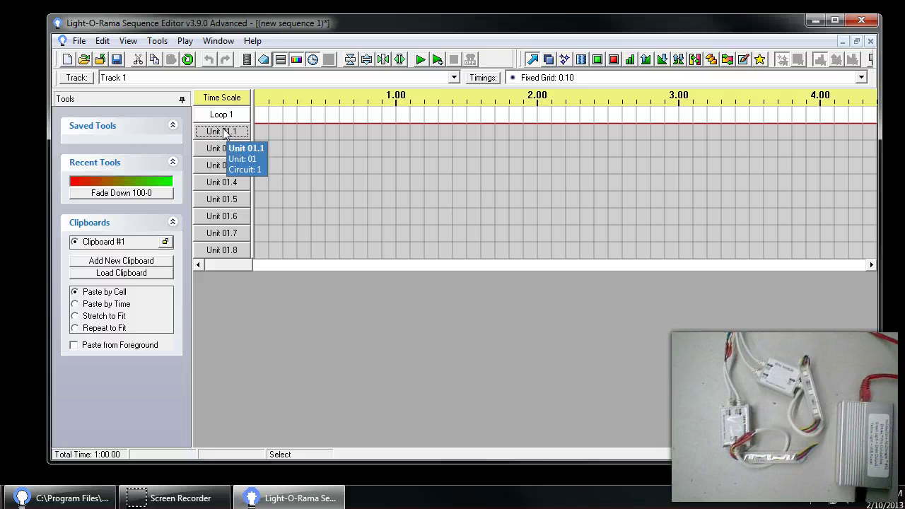
Select the Unit 01.1 channel in the sequence grid
{"action": "left_click", "coordinate": [224, 133]}
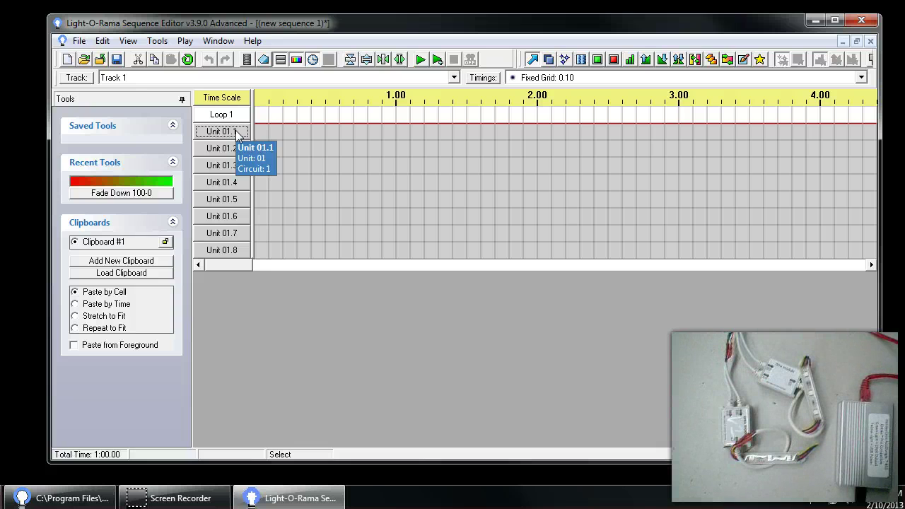
Insert a New RGB channel above Unit 01.1
{"action": "right_click", "coordinate": [237, 132]}
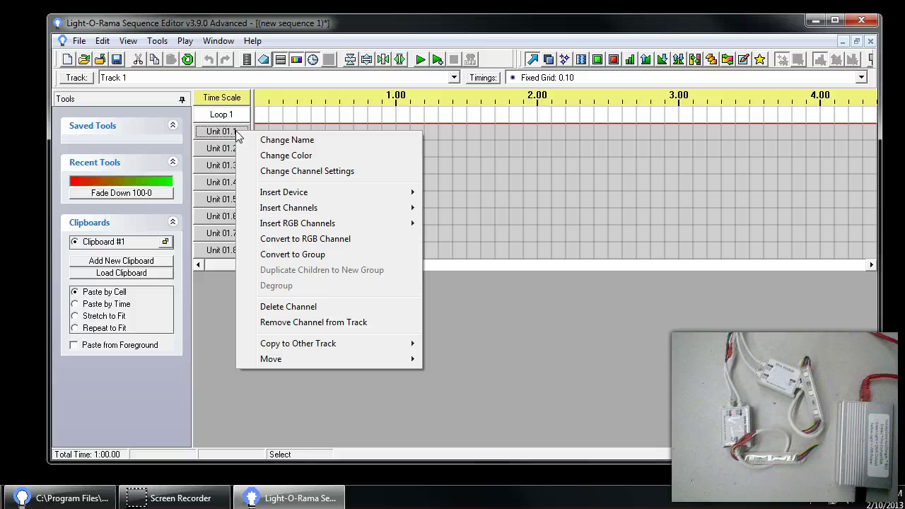
{"action": "mouse_move", "coordinate": [329, 224]}
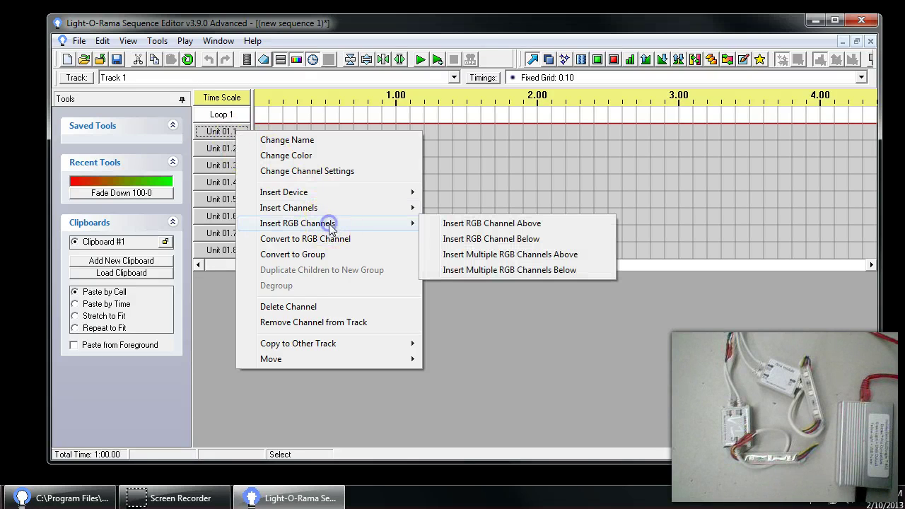
{"action": "left_click", "coordinate": [453, 223]}
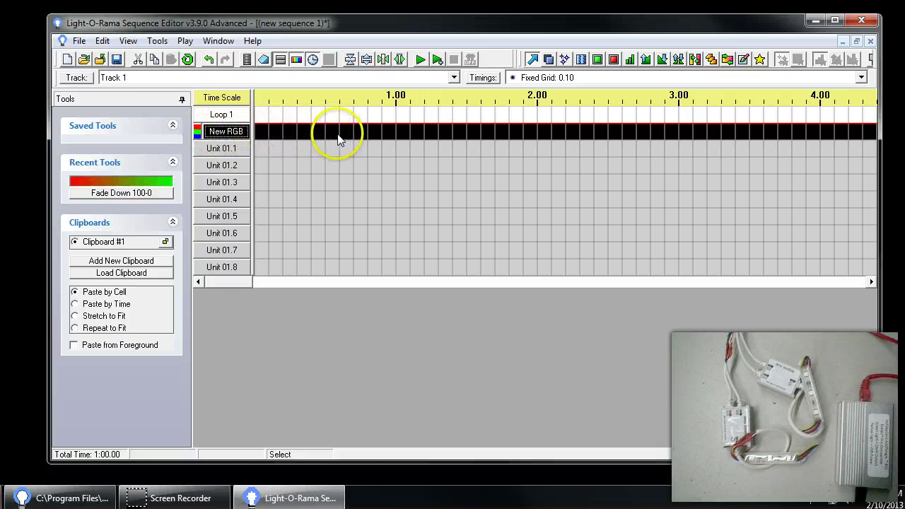
{"action": "left_click", "coordinate": [273, 154]}
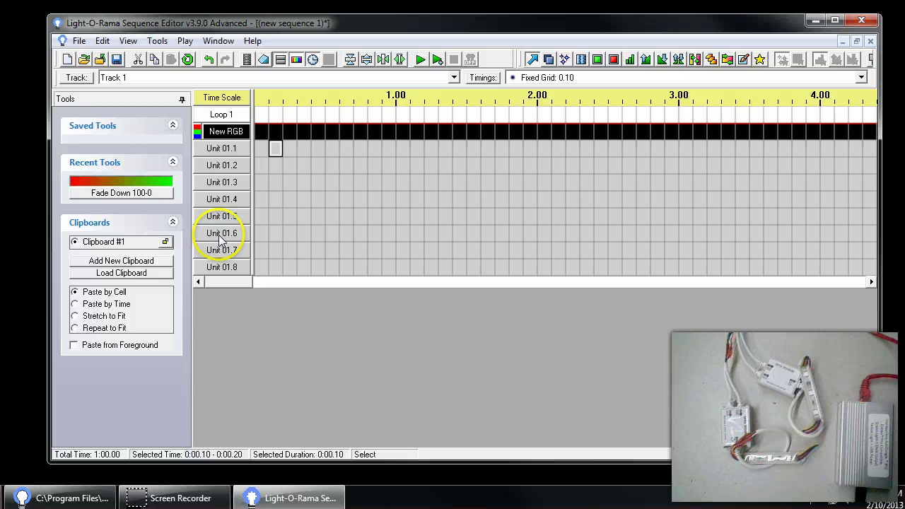
Assign New RGB to device type DMX, red circuit 123 (circuits 123–125)
{"action": "double_click", "coordinate": [228, 136]}
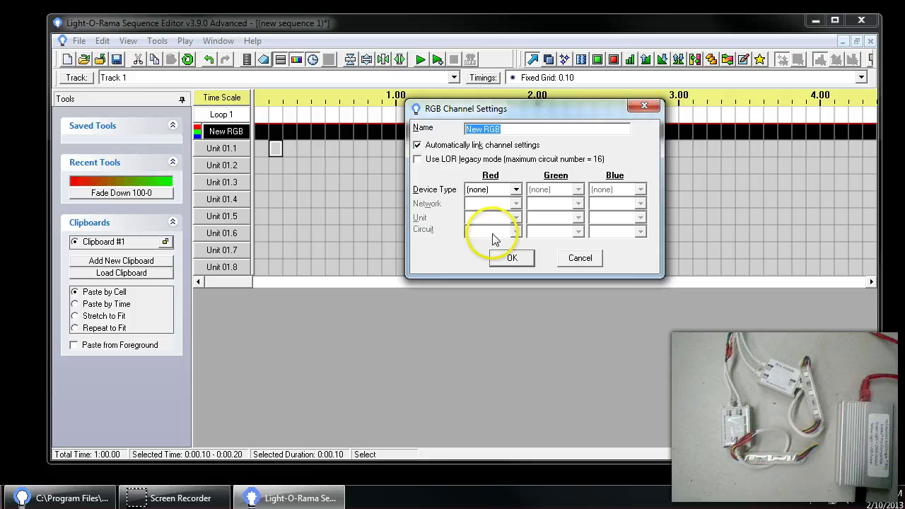
{"action": "left_click", "coordinate": [517, 189]}
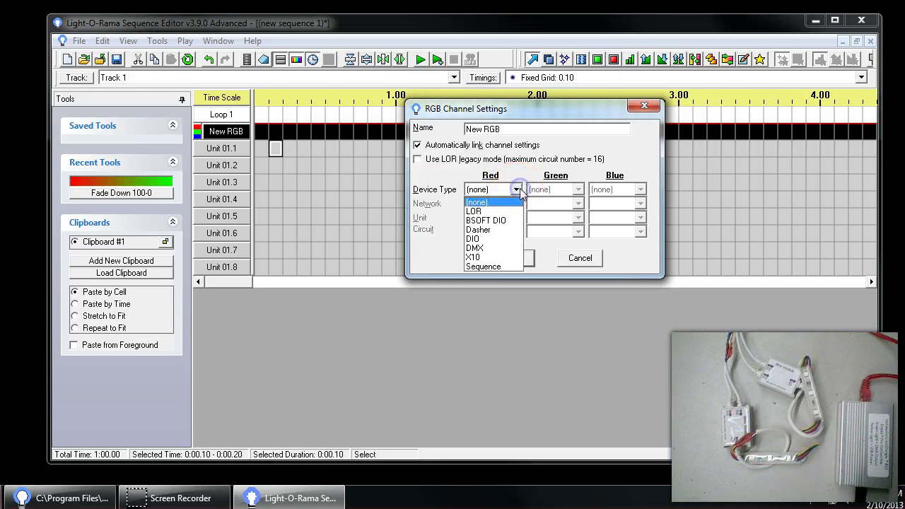
{"action": "left_click", "coordinate": [497, 249]}
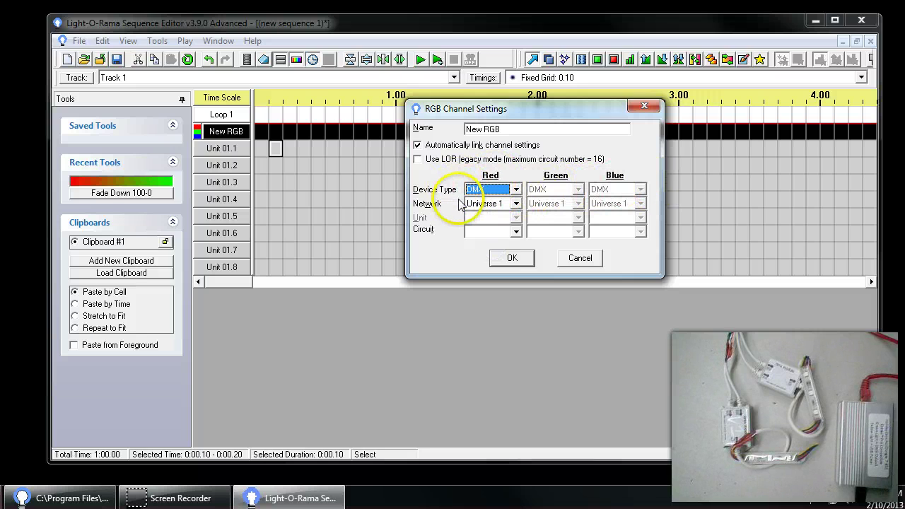
{"action": "left_click", "coordinate": [517, 232]}
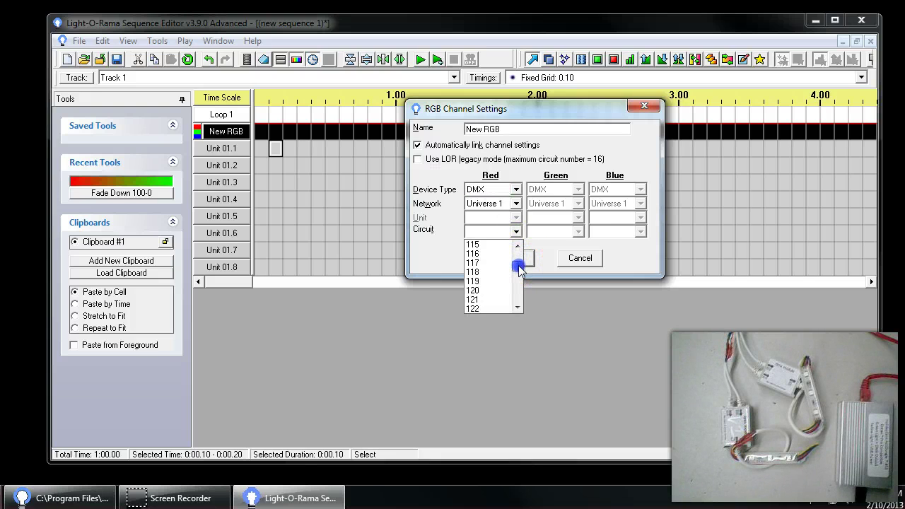
{"action": "left_click_drag", "start_coordinate": [519, 268], "coordinate": [516, 288]}
{"action": "left_click", "coordinate": [487, 258]}
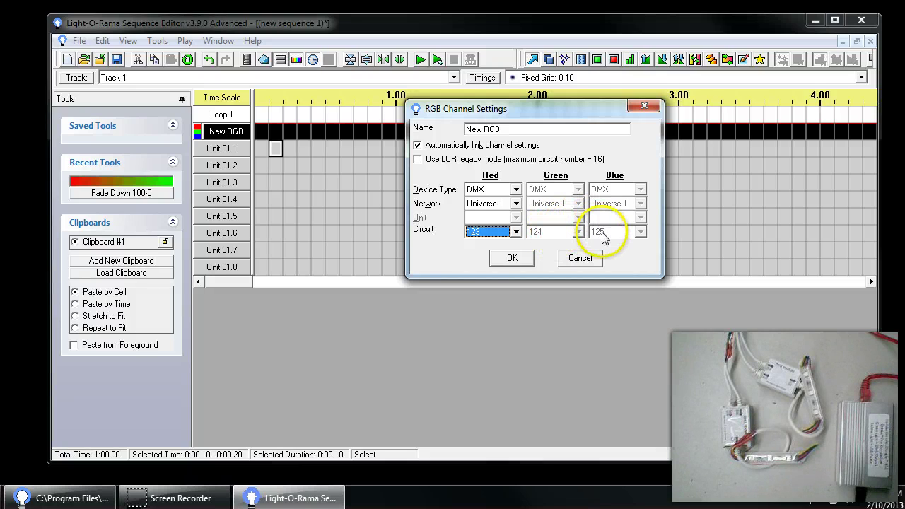
{"action": "left_click", "coordinate": [510, 258]}
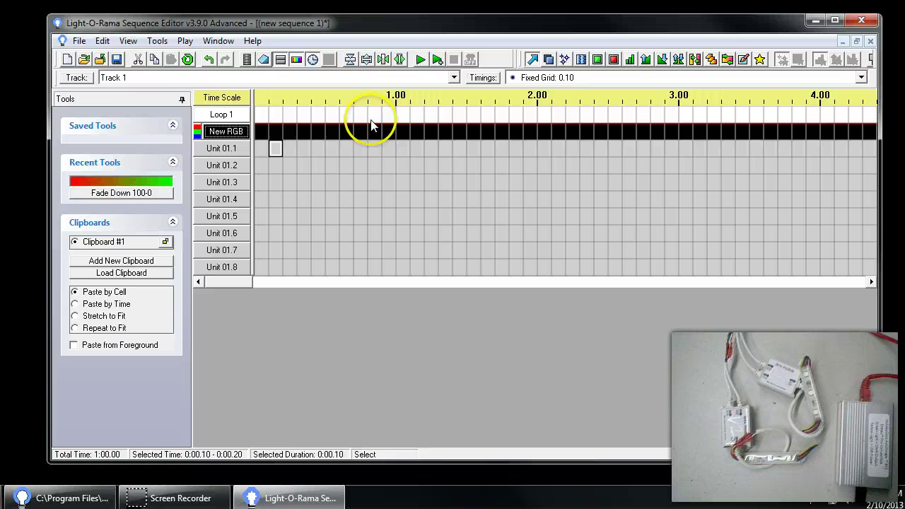
{"action": "left_click", "coordinate": [157, 40]}
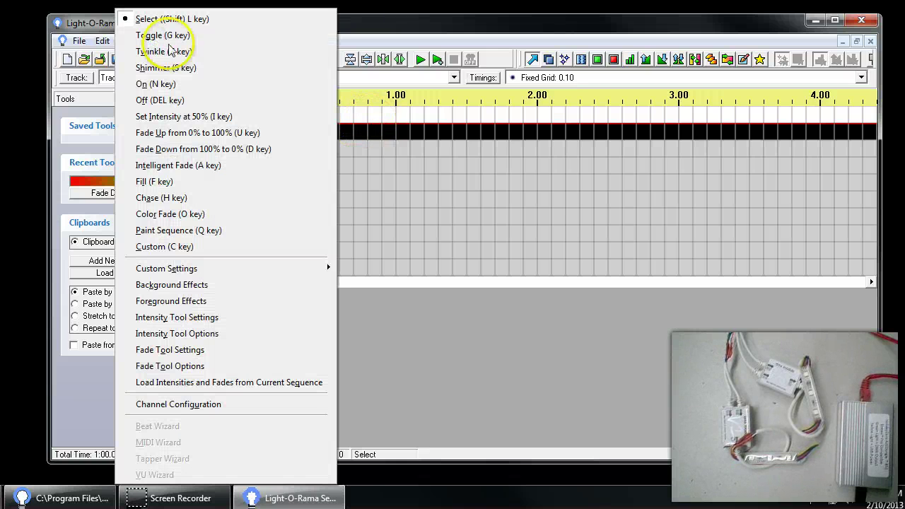
{"action": "left_click", "coordinate": [357, 29]}
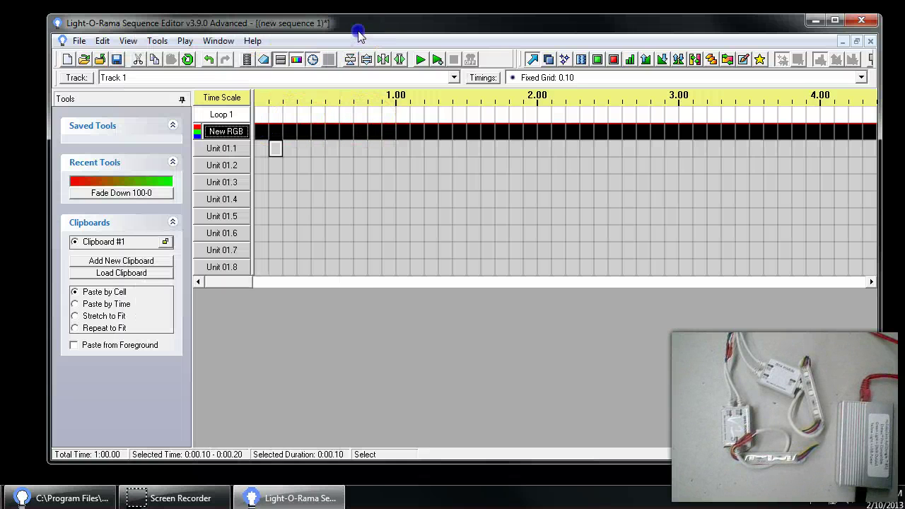
{"action": "left_click", "coordinate": [795, 498]}
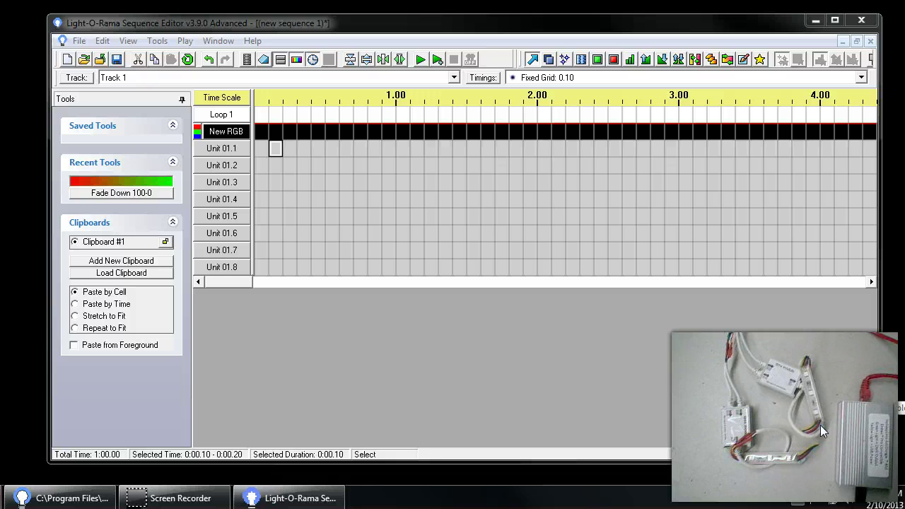
{"action": "left_click", "coordinate": [64, 498]}
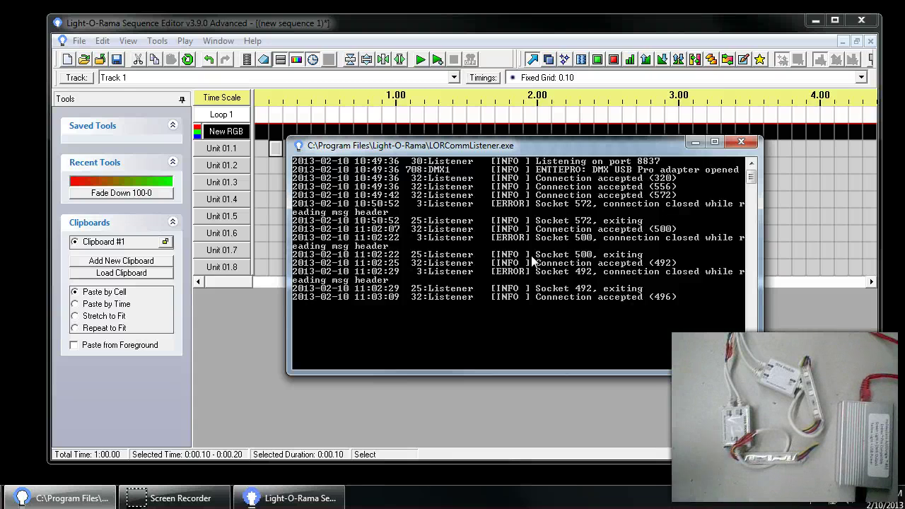
{"action": "left_click", "coordinate": [694, 143]}
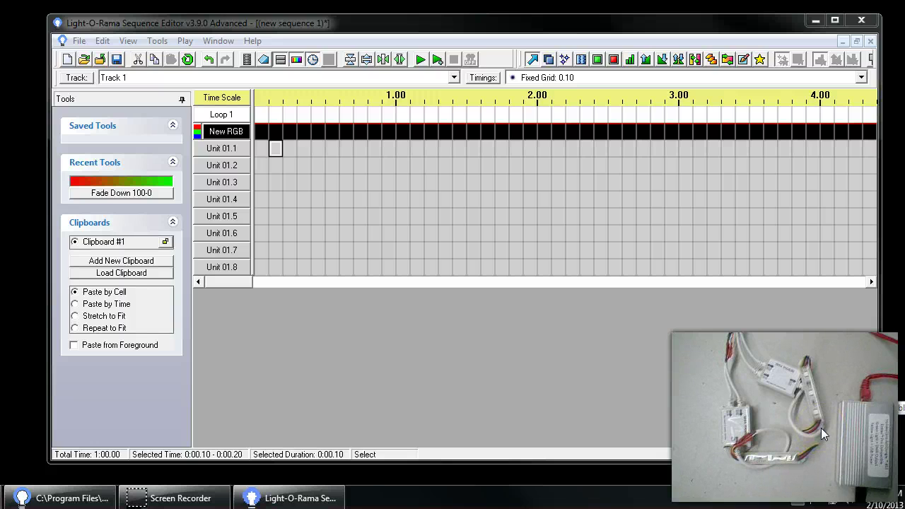
Turn New RGB on from 0.00 to 1.30 s and add a twinkle from 2.00 to 3.20 s
{"action": "left_click", "coordinate": [185, 42]}
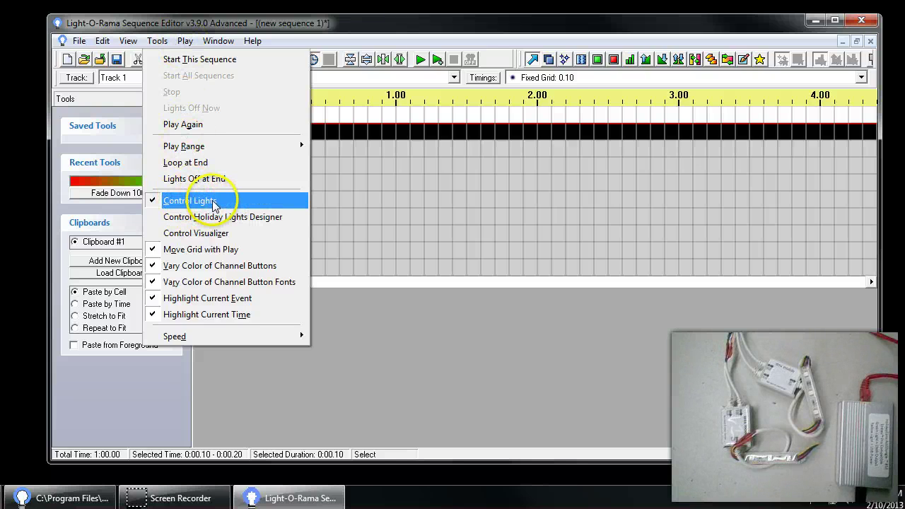
{"action": "left_click", "coordinate": [417, 24]}
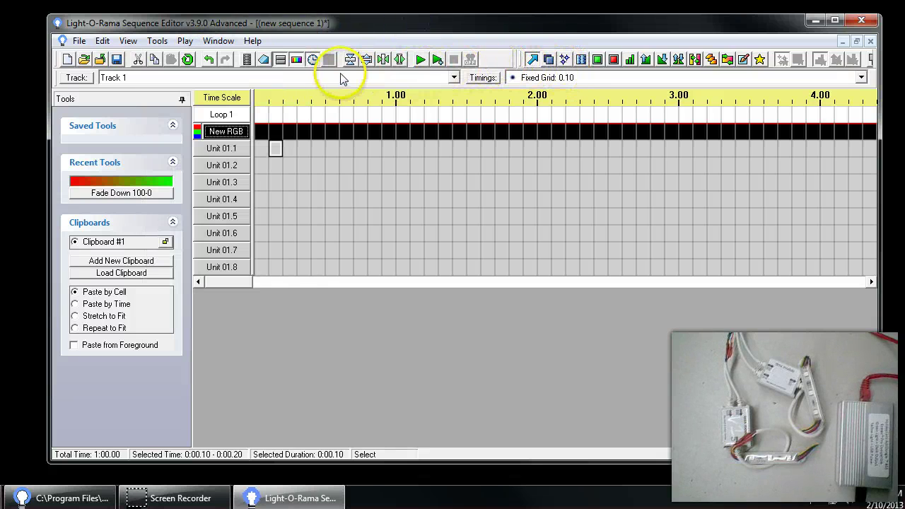
{"action": "left_click", "coordinate": [598, 60]}
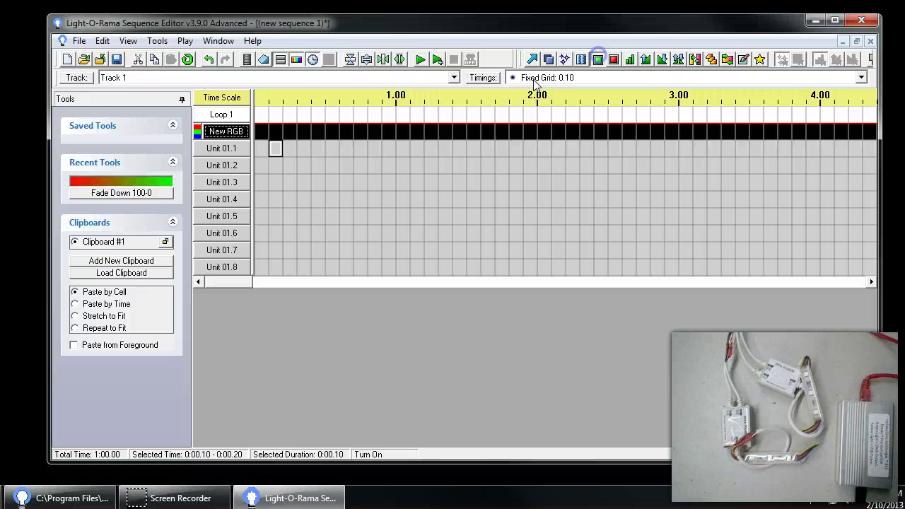
{"action": "left_click_drag", "start_coordinate": [254, 131], "coordinate": [436, 135]}
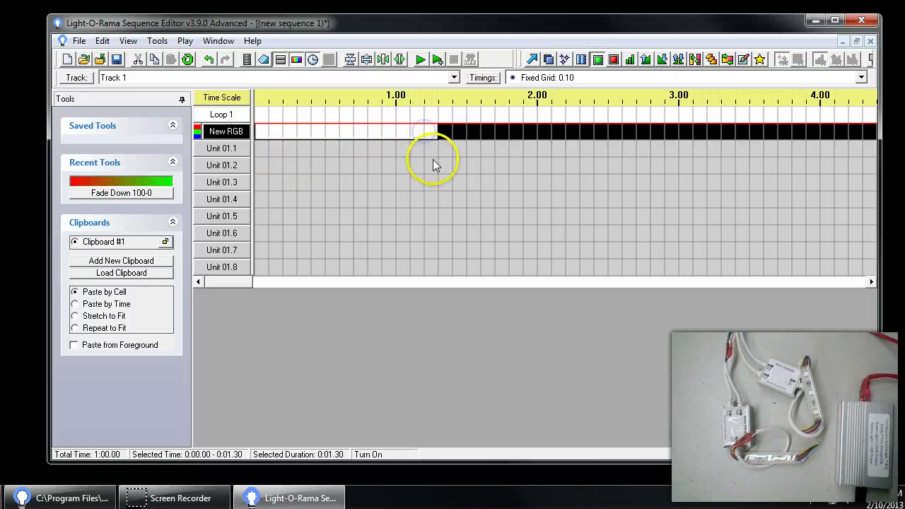
{"action": "left_click", "coordinate": [564, 60]}
{"action": "left_click_drag", "start_coordinate": [538, 134], "coordinate": [705, 134]}
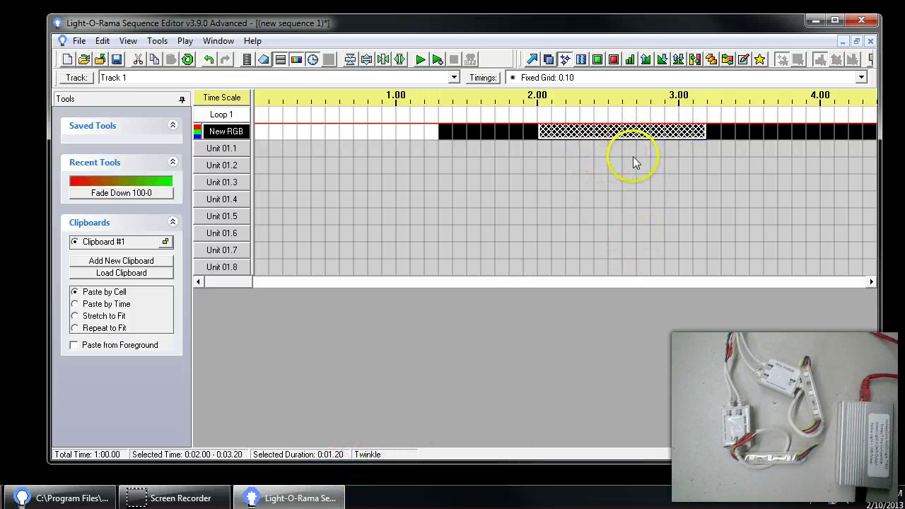
Add a red-to-green color fade to New RGB from 3.40 to 6.10 s
{"action": "left_click", "coordinate": [705, 283]}
{"action": "left_click_drag", "start_coordinate": [283, 283], "coordinate": [256, 293]}
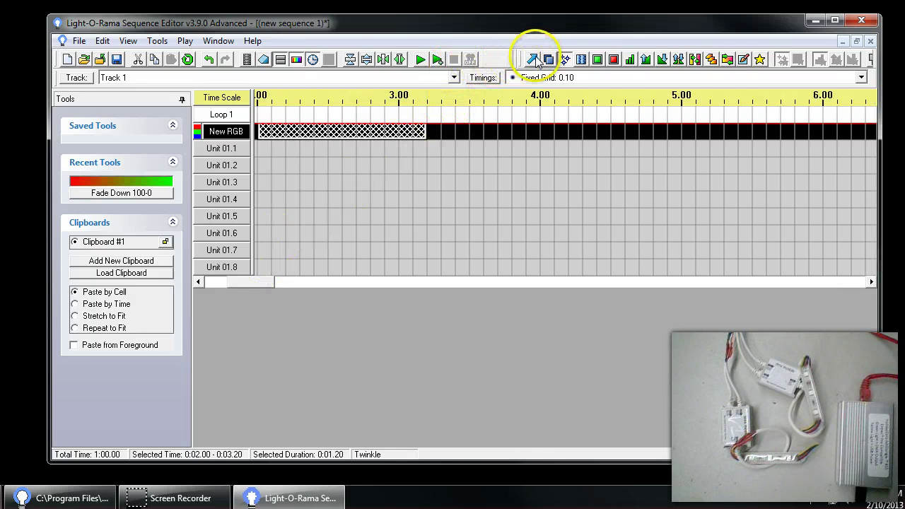
{"action": "left_click", "coordinate": [727, 59]}
{"action": "left_click_drag", "start_coordinate": [466, 136], "coordinate": [822, 136]}
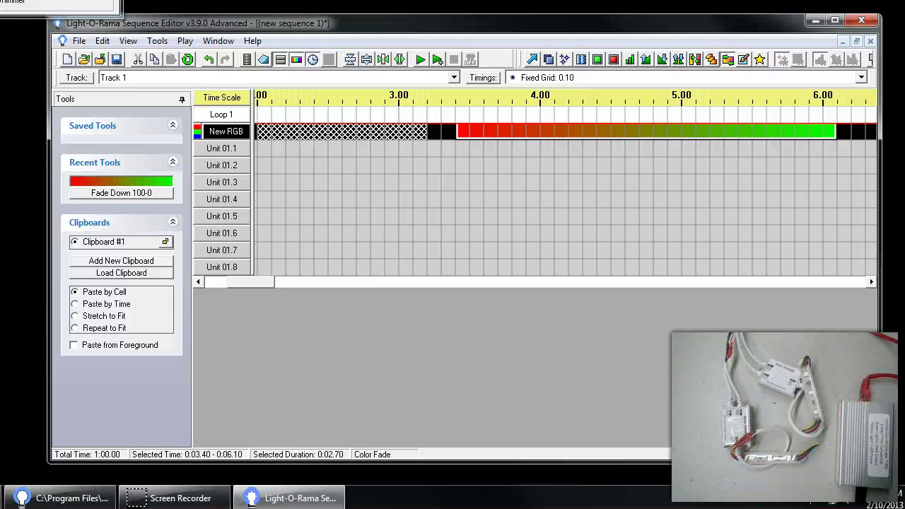
Play the sequence to the lights, stop it around 7.2 s, and scroll back to the start
{"action": "left_click", "coordinate": [184, 40]}
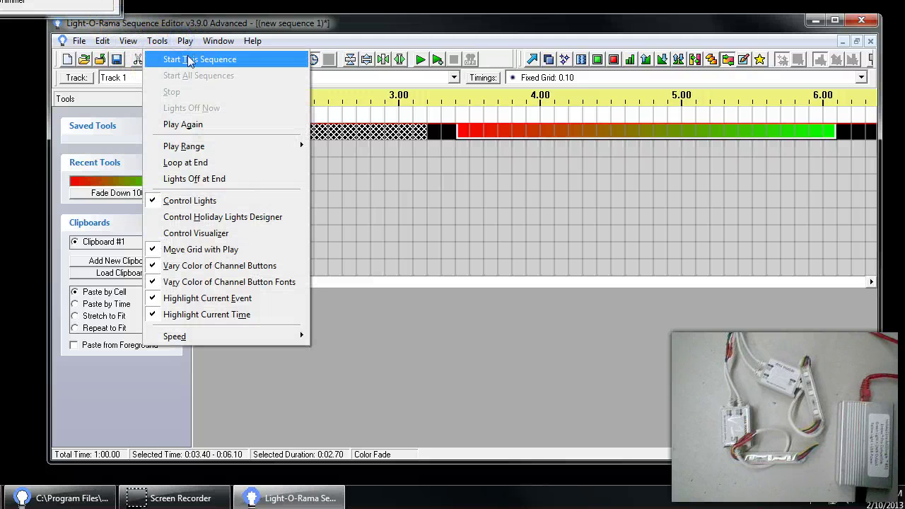
{"action": "left_click", "coordinate": [190, 60]}
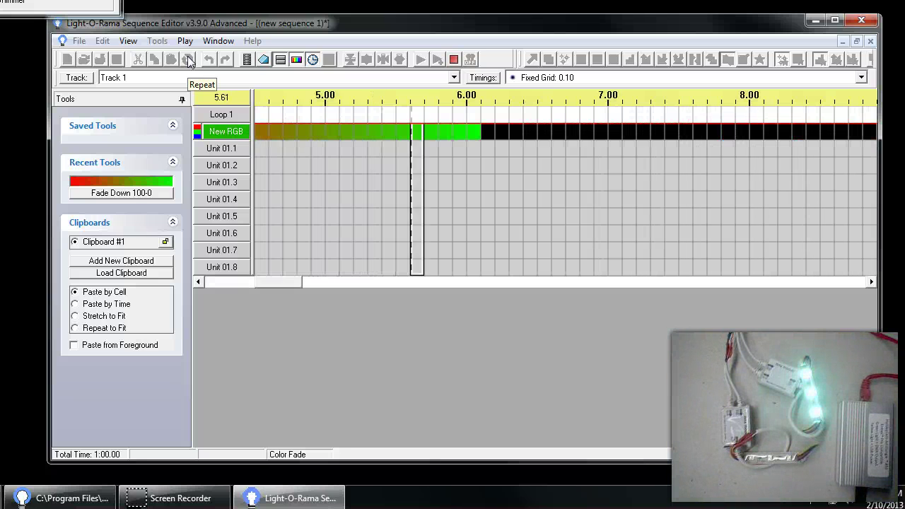
{"action": "left_click", "coordinate": [454, 59]}
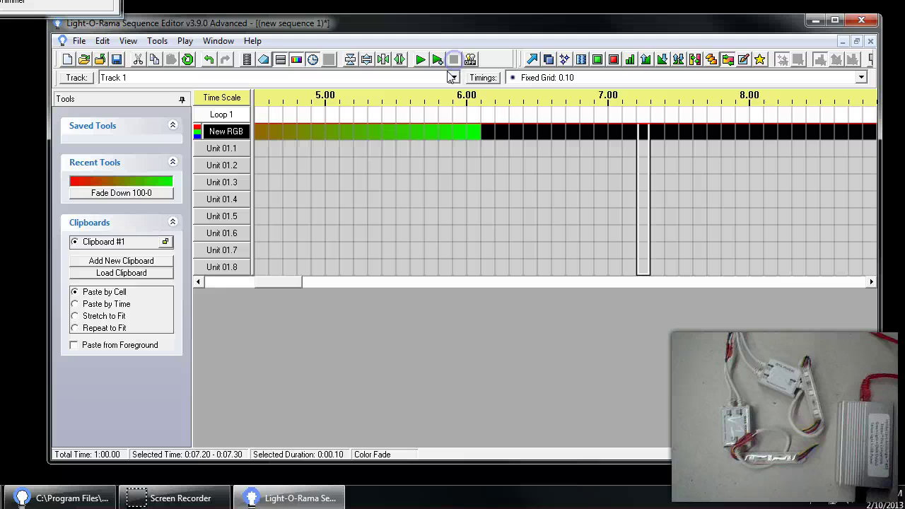
{"action": "left_click_drag", "start_coordinate": [298, 280], "coordinate": [235, 288]}
Insert a second New RGB channel below the first and select it
{"action": "right_click", "coordinate": [223, 149]}
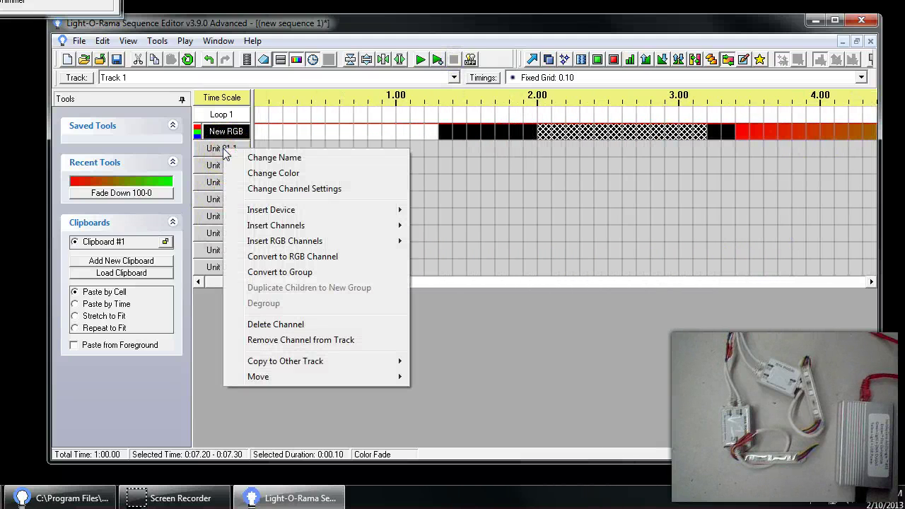
{"action": "mouse_move", "coordinate": [282, 240]}
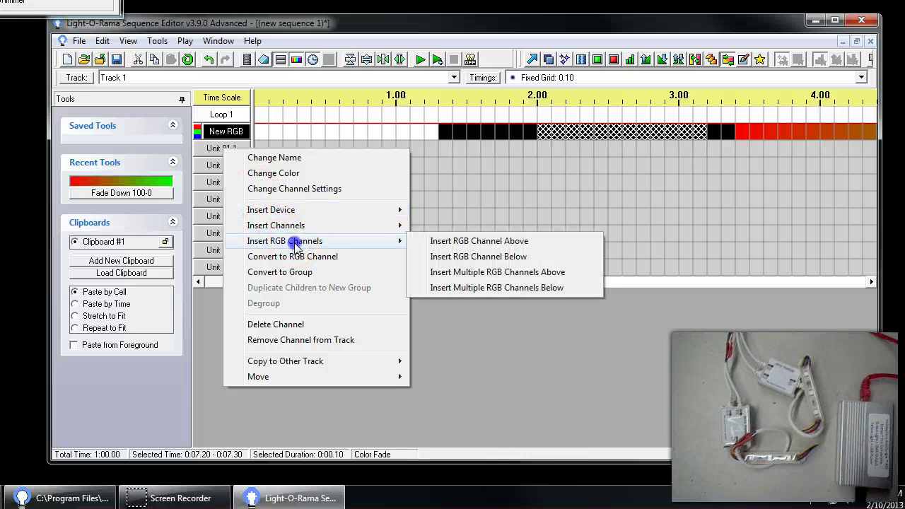
{"action": "left_click", "coordinate": [485, 243]}
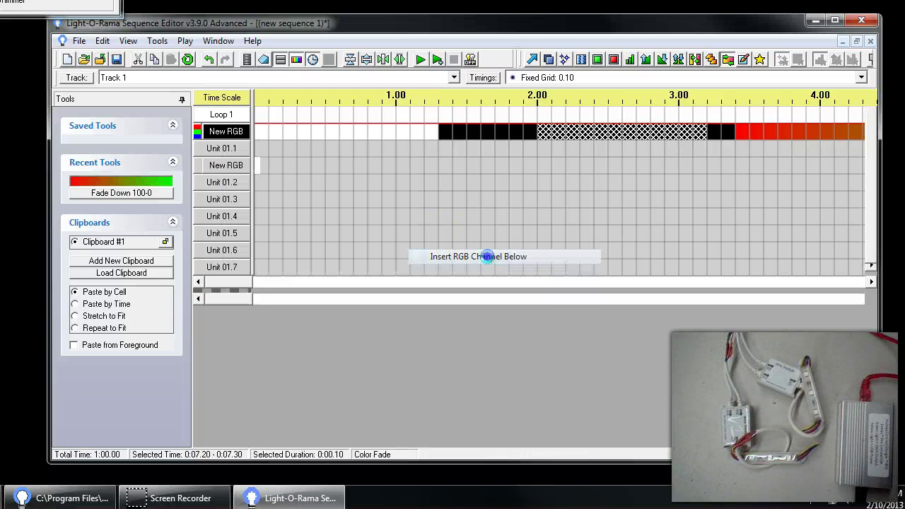
{"action": "left_click", "coordinate": [225, 149]}
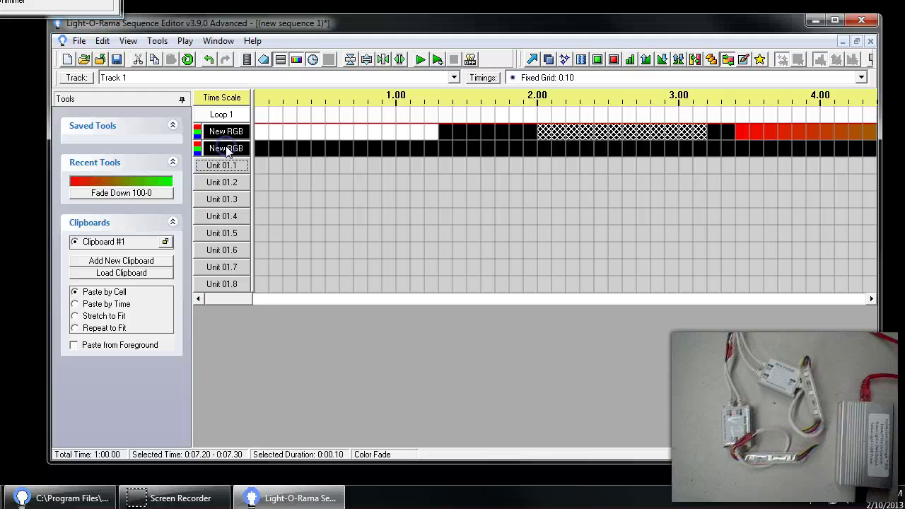
{"action": "right_click", "coordinate": [228, 150]}
Set the second New RGB channel to device type DMX, red circuit 126 (circuits 126–128)
{"action": "double_click", "coordinate": [219, 147]}
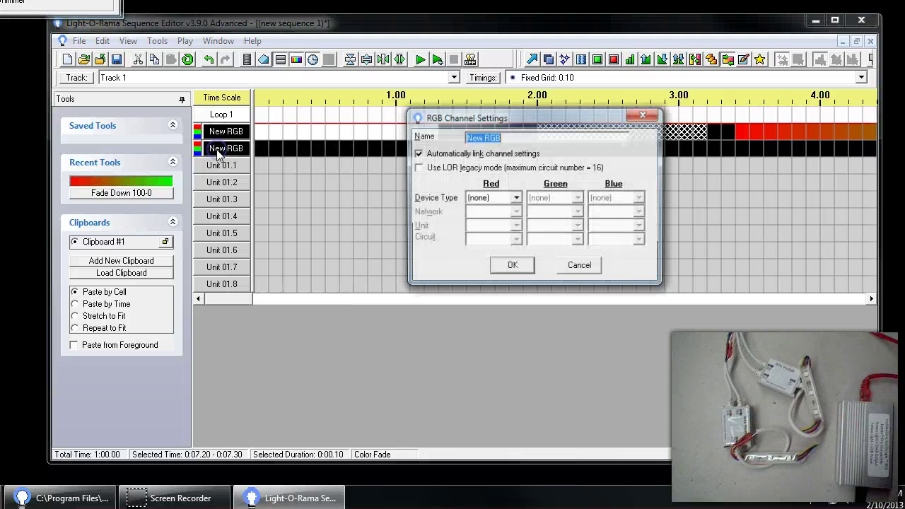
{"action": "left_click", "coordinate": [495, 198]}
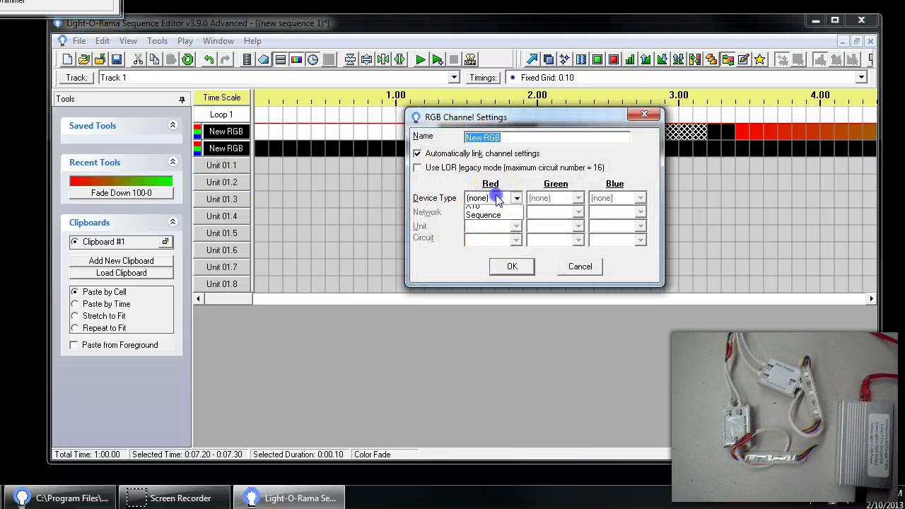
{"action": "left_click", "coordinate": [474, 256]}
{"action": "left_click", "coordinate": [517, 240]}
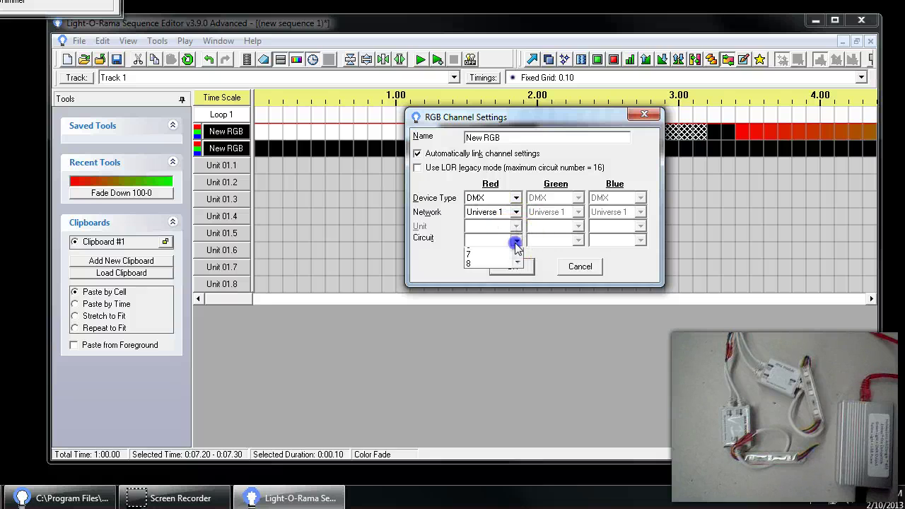
{"action": "left_click", "coordinate": [520, 271]}
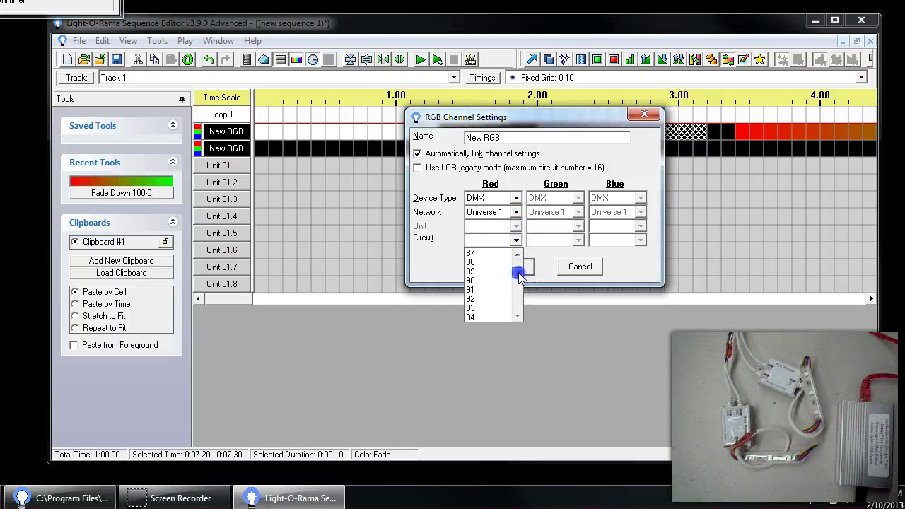
{"action": "left_click_drag", "start_coordinate": [517, 298], "coordinate": [518, 306]}
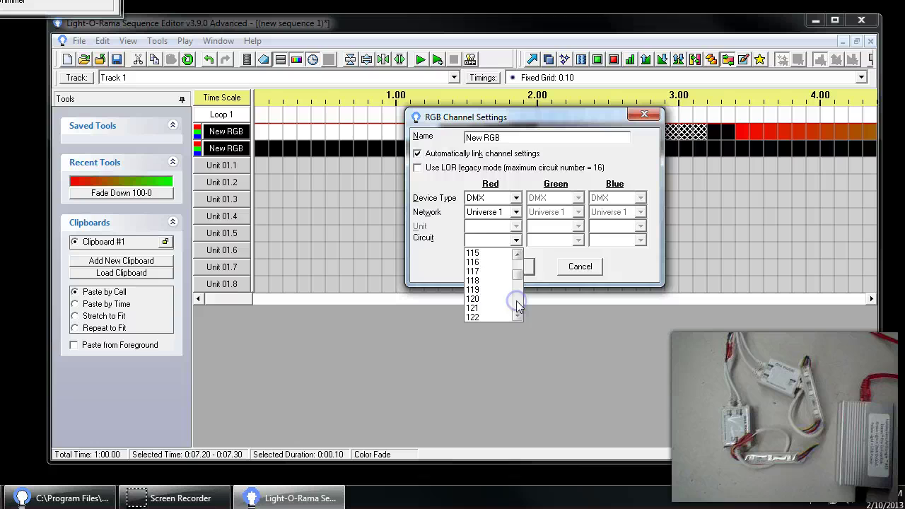
{"action": "left_click", "coordinate": [517, 300]}
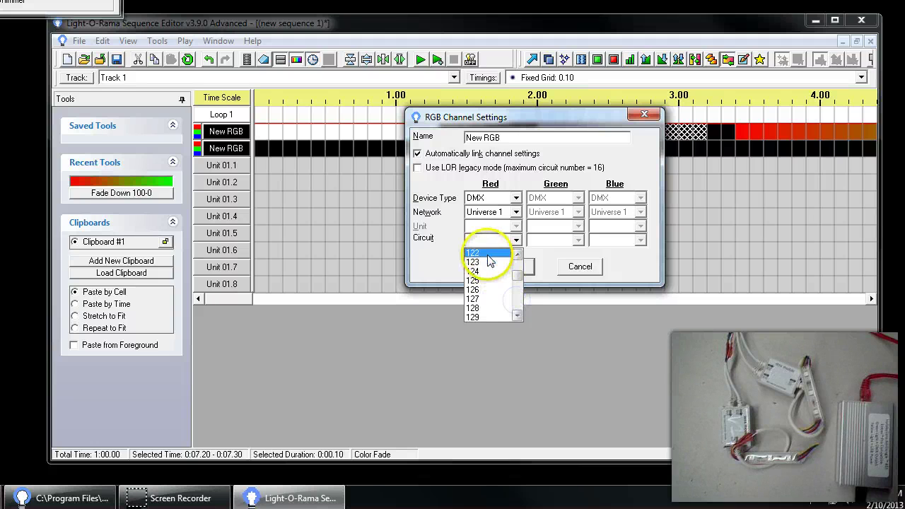
{"action": "left_click", "coordinate": [487, 291]}
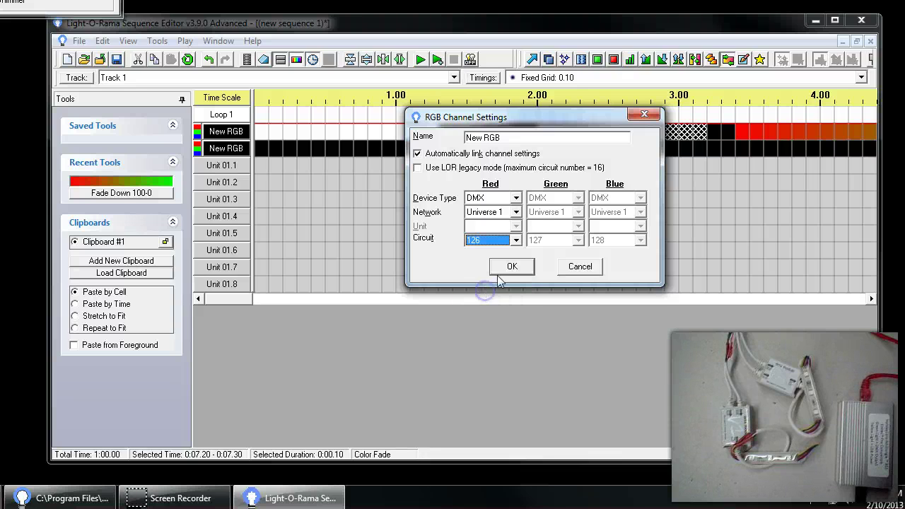
{"action": "left_click", "coordinate": [517, 267]}
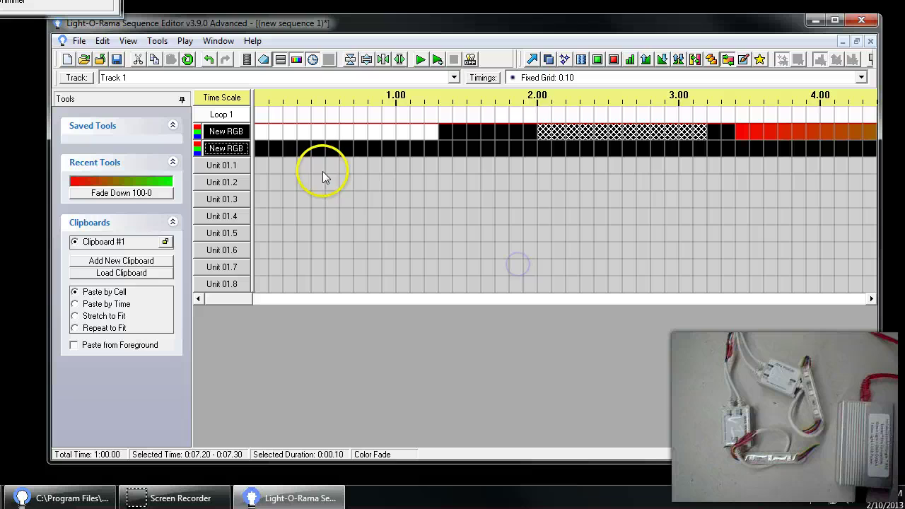
Give the second RGB channel 50% intensity over 0.00–2.20 s and a fade down to 4.30 s
{"action": "left_click", "coordinate": [598, 61]}
{"action": "left_click", "coordinate": [630, 60]}
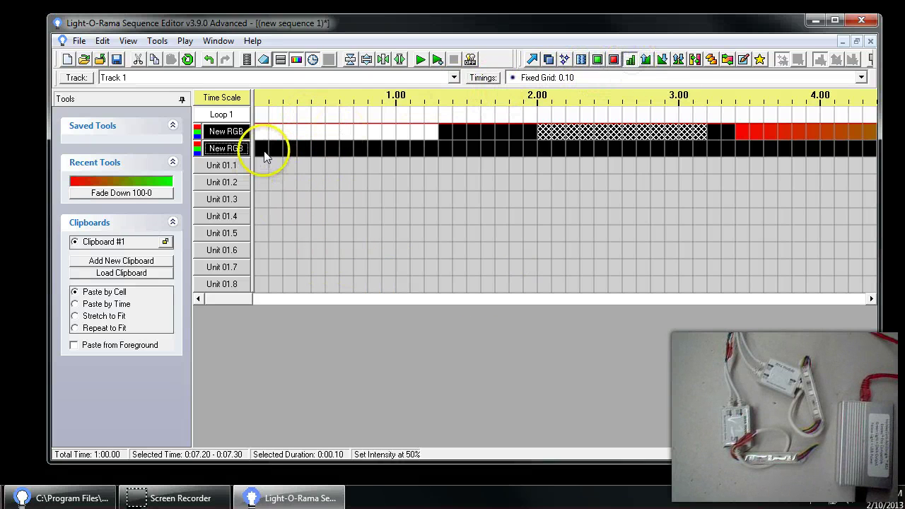
{"action": "left_click_drag", "start_coordinate": [266, 157], "coordinate": [559, 154]}
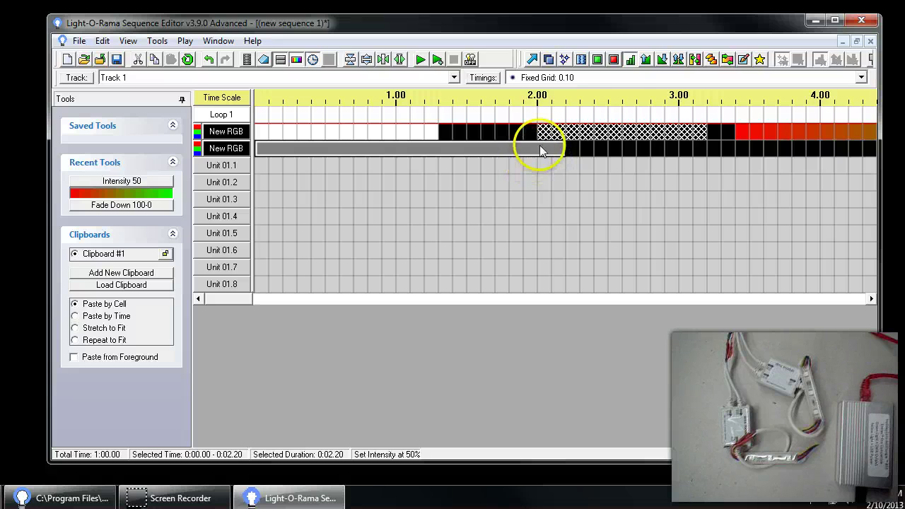
{"action": "left_click", "coordinate": [662, 59]}
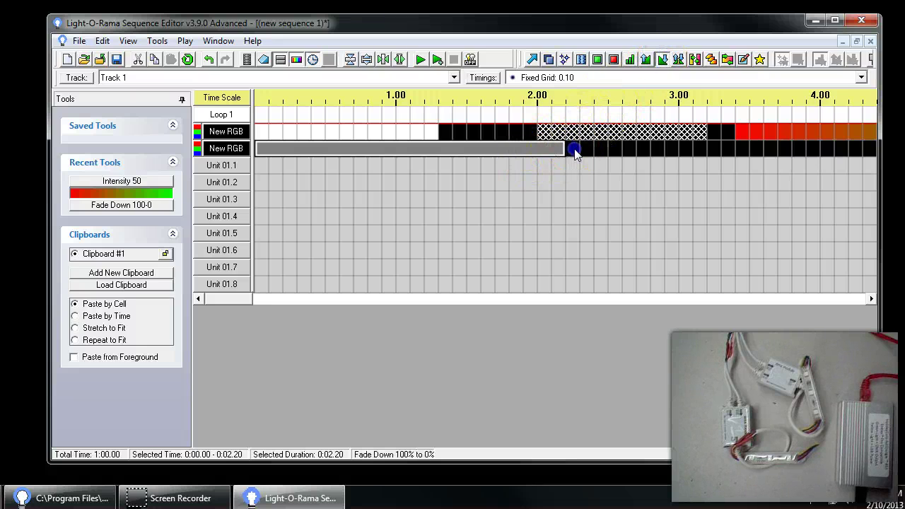
{"action": "left_click_drag", "start_coordinate": [573, 148], "coordinate": [840, 154]}
Add a red-to-green color fade to the second RGB channel from 4.90 to 8.50 s
{"action": "left_click", "coordinate": [849, 299]}
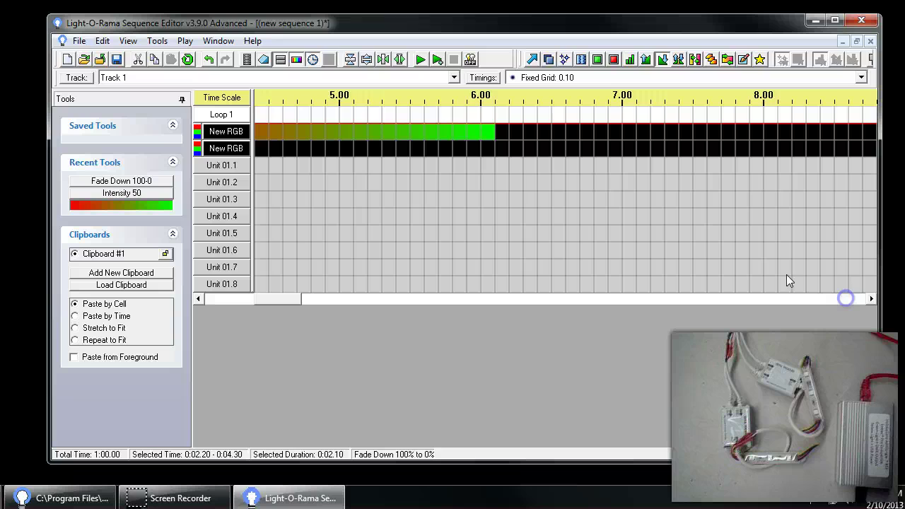
{"action": "left_click", "coordinate": [729, 62]}
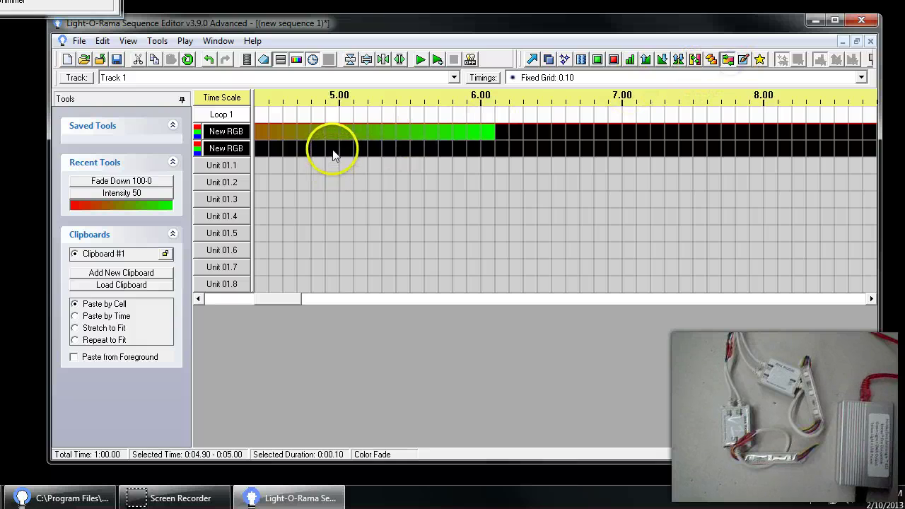
{"action": "left_click_drag", "start_coordinate": [329, 148], "coordinate": [832, 150]}
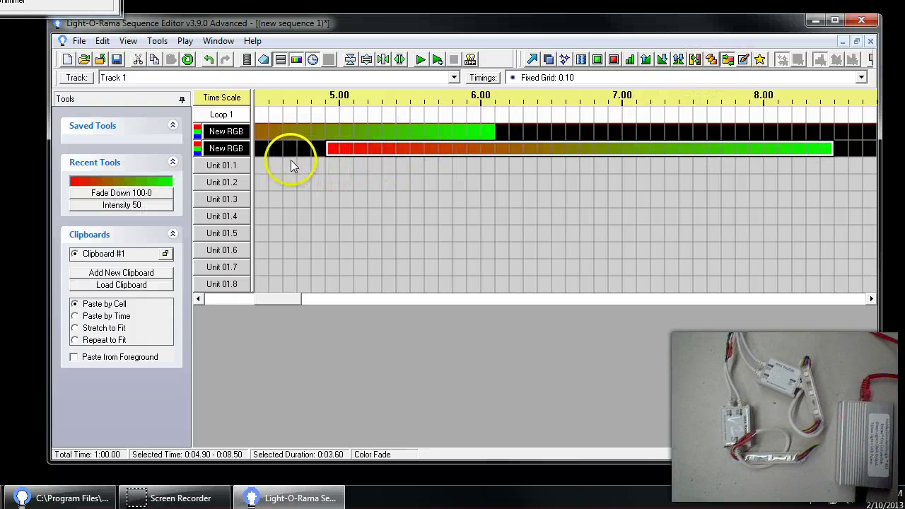
{"action": "left_click", "coordinate": [185, 41]}
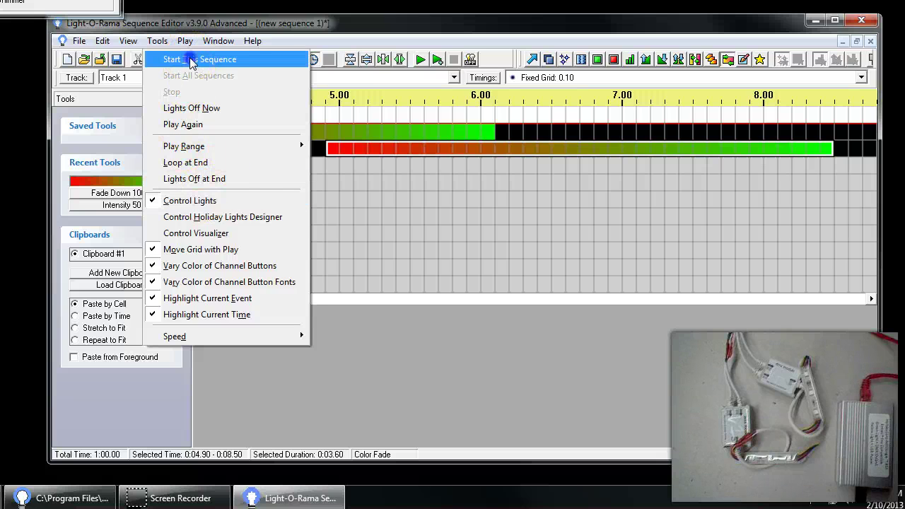
Play the sequence from the start to both RGB strips and stop it after about 9 seconds
{"action": "left_click", "coordinate": [194, 61]}
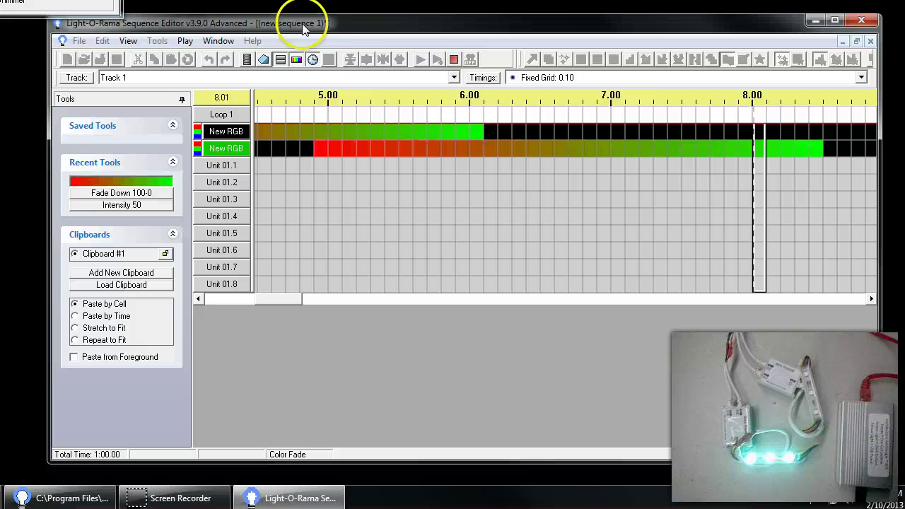
{"action": "left_click", "coordinate": [453, 60]}
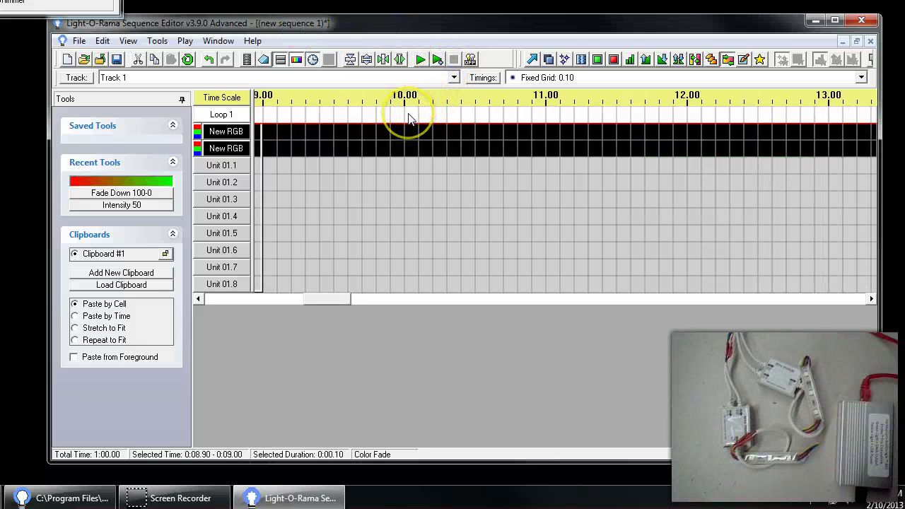